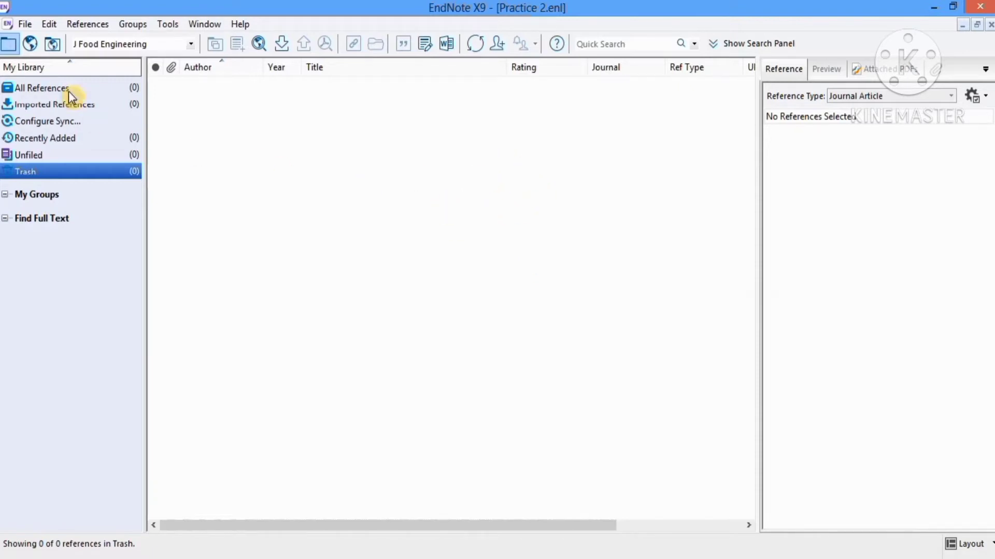
Import gupta2016.pdf into the library as a PDF, check its reference details, and list all references.
{"action": "left_click", "coordinate": [25, 24]}
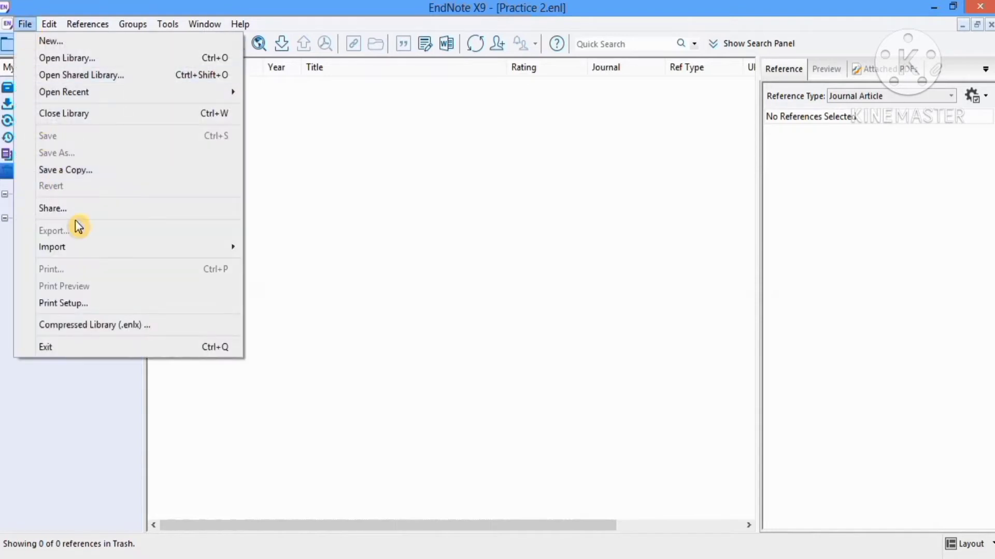
{"action": "mouse_move", "coordinate": [102, 245]}
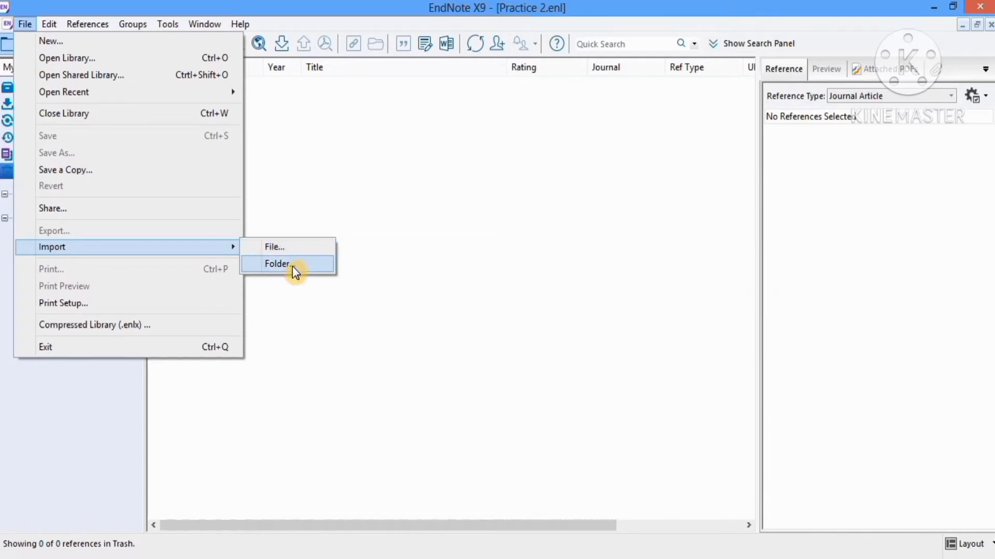
{"action": "left_click", "coordinate": [293, 248]}
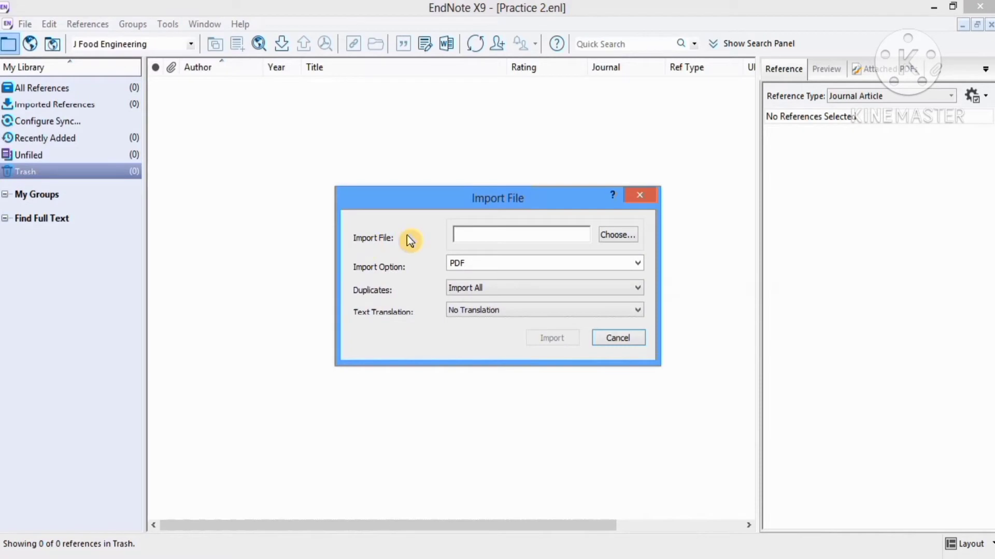
{"action": "left_click", "coordinate": [612, 237]}
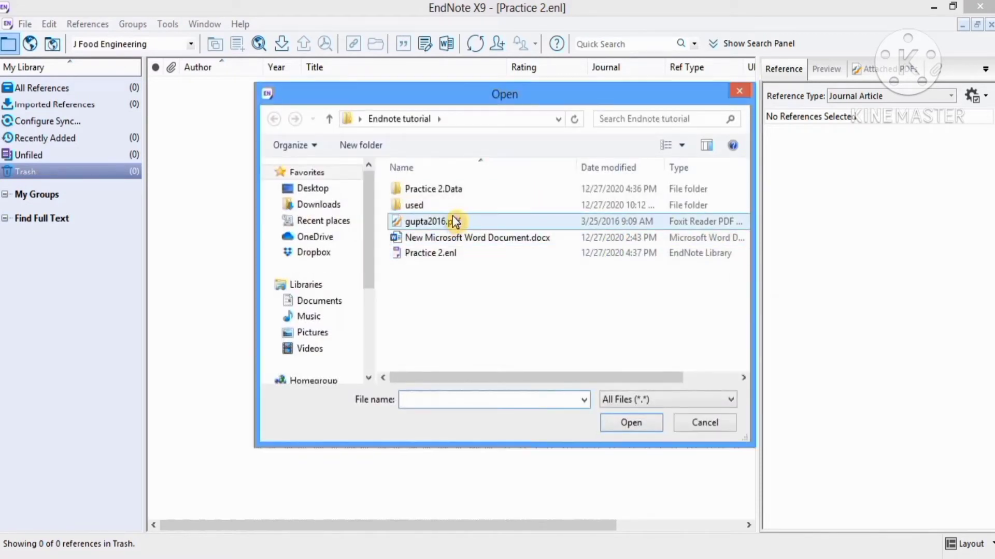
{"action": "left_click", "coordinate": [455, 221]}
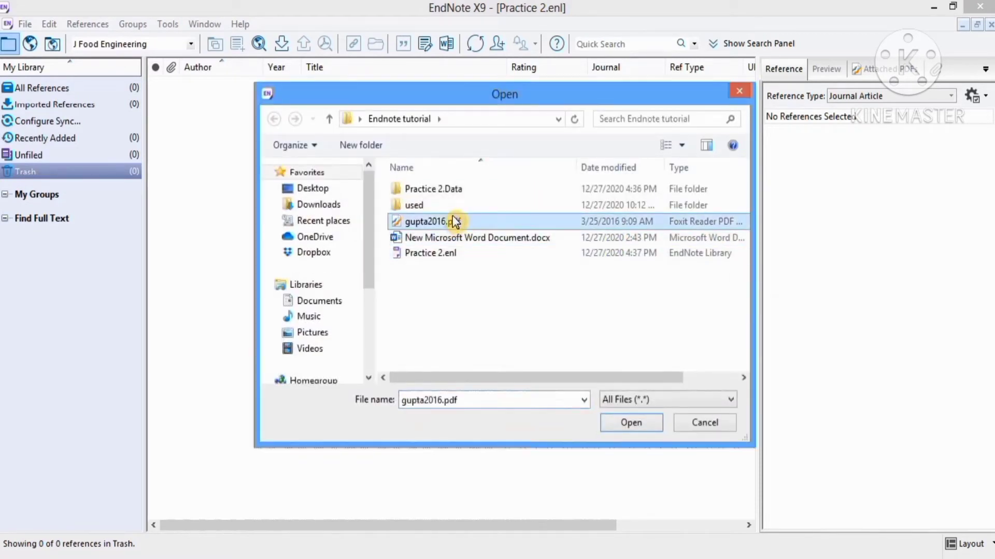
{"action": "left_click", "coordinate": [627, 424]}
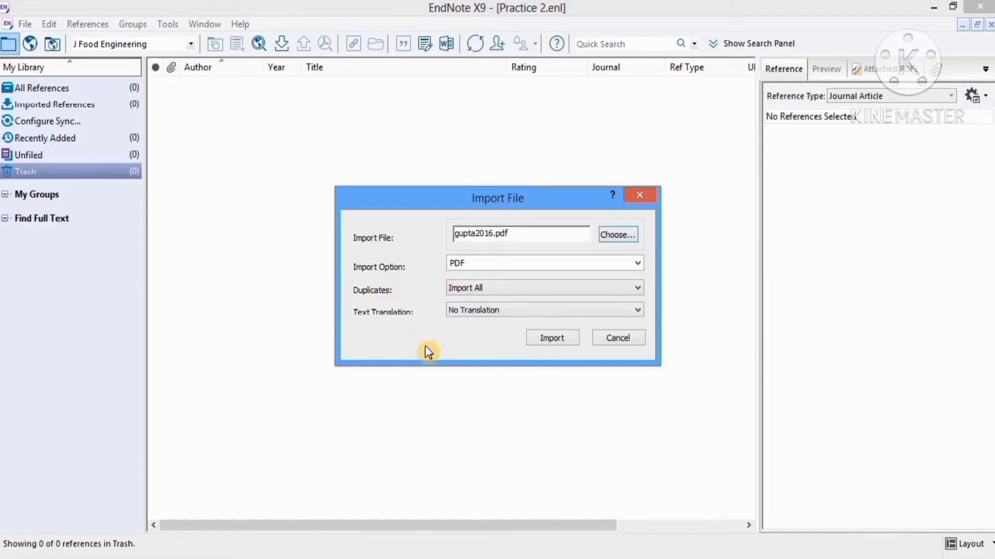
{"action": "left_click", "coordinate": [547, 336]}
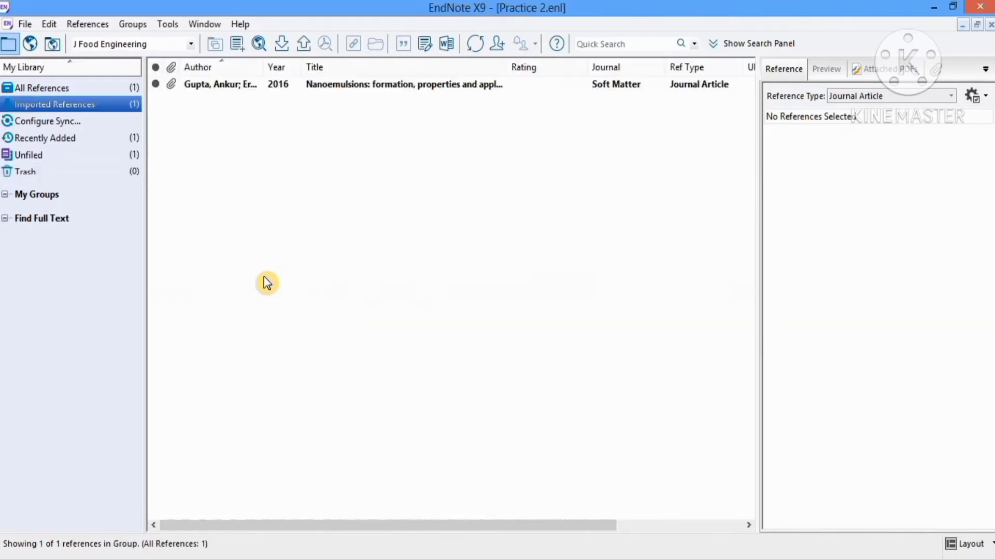
{"action": "left_click", "coordinate": [342, 92]}
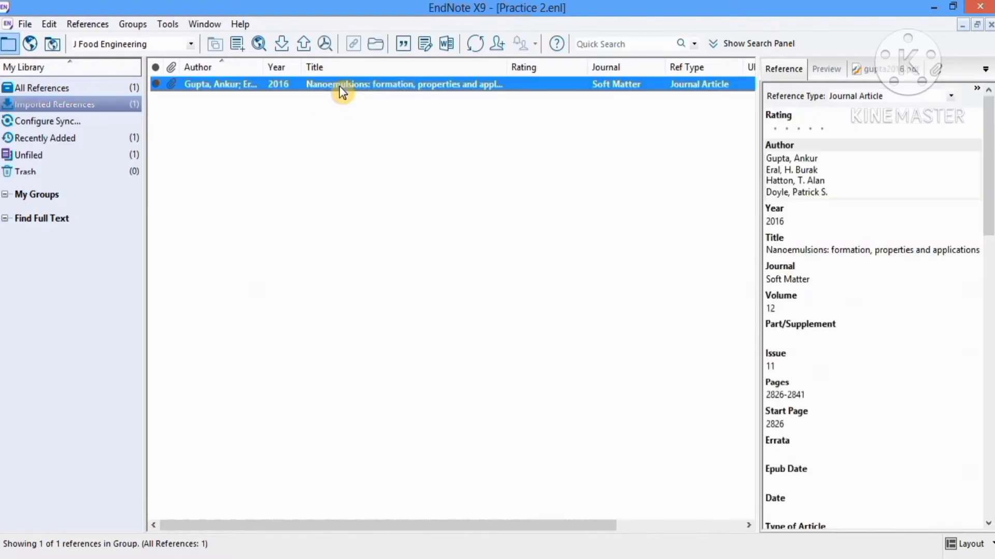
{"action": "left_click", "coordinate": [67, 87]}
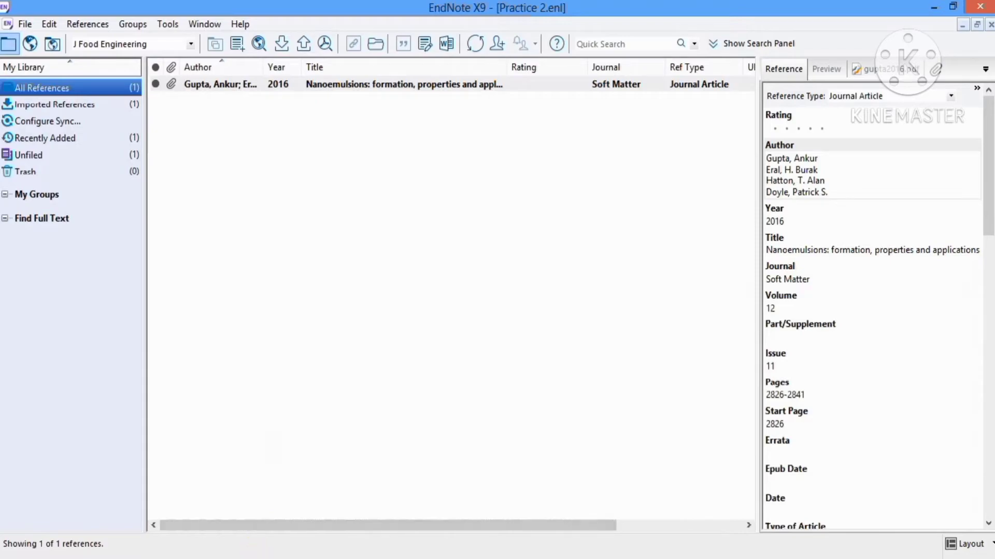
Switch to Google Scholar in the browser and download the EndNote citation for "Biodegradable antimicrobial food packaging: Trends and perspectives".
{"action": "mouse_move", "coordinate": [257, 557]}
{"action": "left_click", "coordinate": [257, 493]}
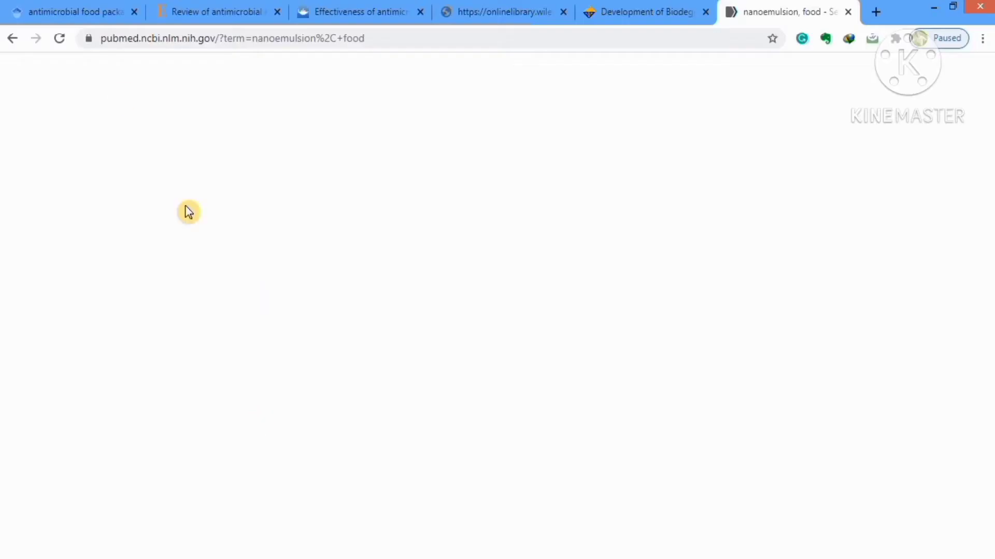
{"action": "left_click", "coordinate": [77, 9]}
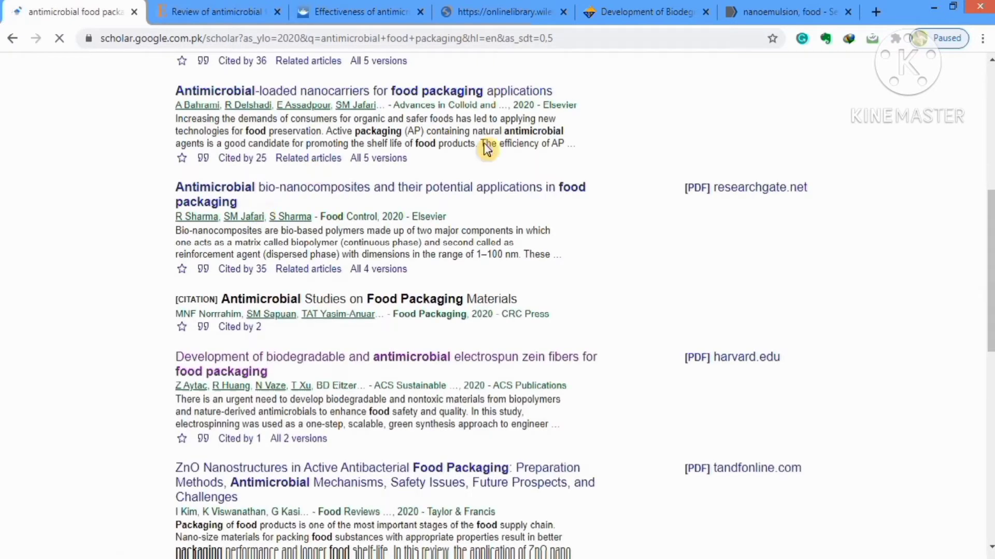
{"action": "left_click_drag", "start_coordinate": [990, 246], "coordinate": [990, 124]}
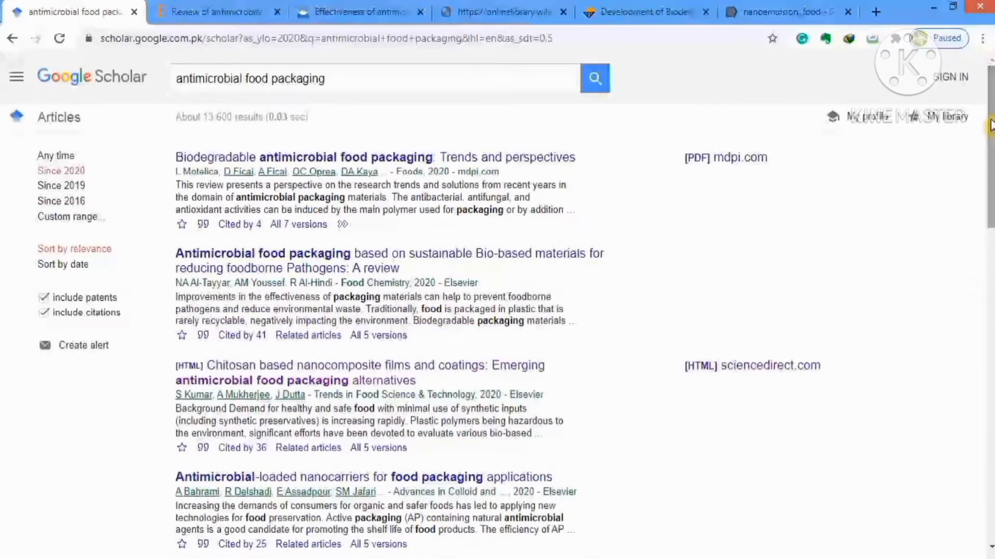
{"action": "left_click", "coordinate": [203, 224]}
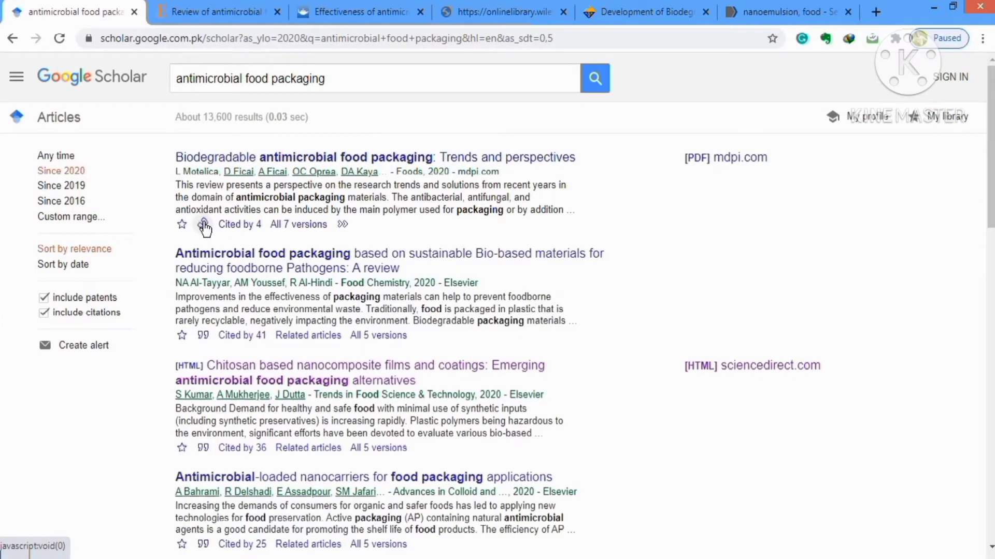
{"action": "left_click", "coordinate": [204, 224]}
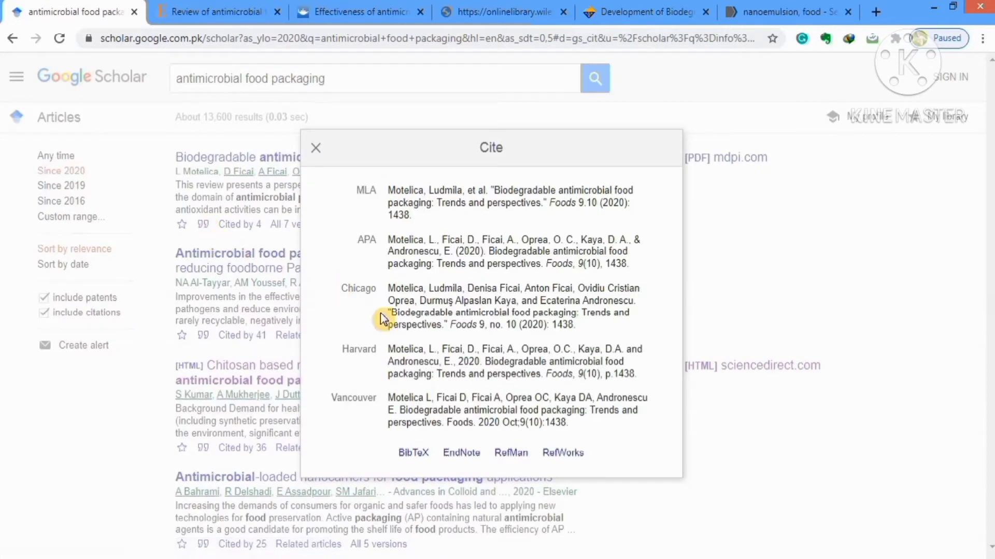
{"action": "left_click", "coordinate": [461, 453]}
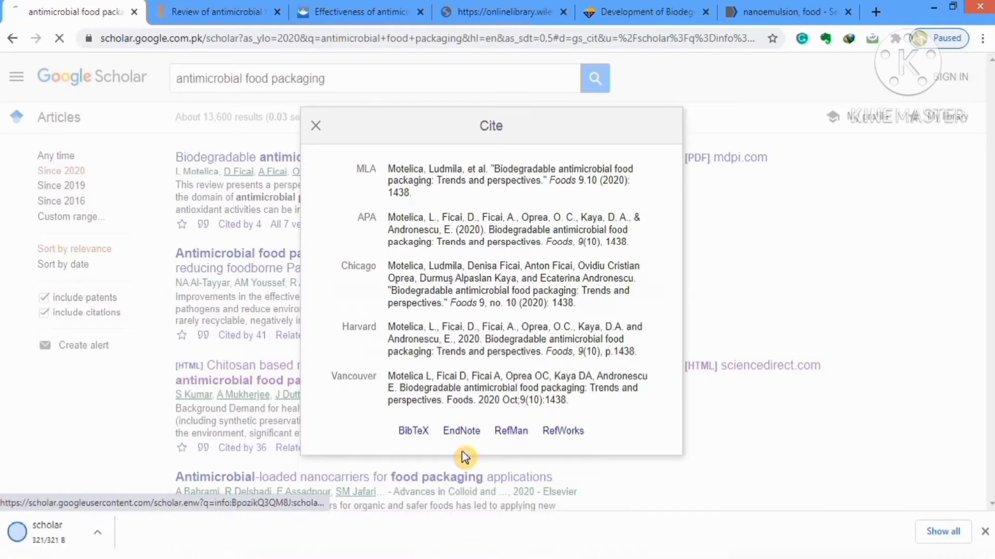
Open the downloaded citation file in EndNote, check the imported reference's details, and list all references.
{"action": "right_click", "coordinate": [101, 533]}
{"action": "left_click", "coordinate": [139, 447]}
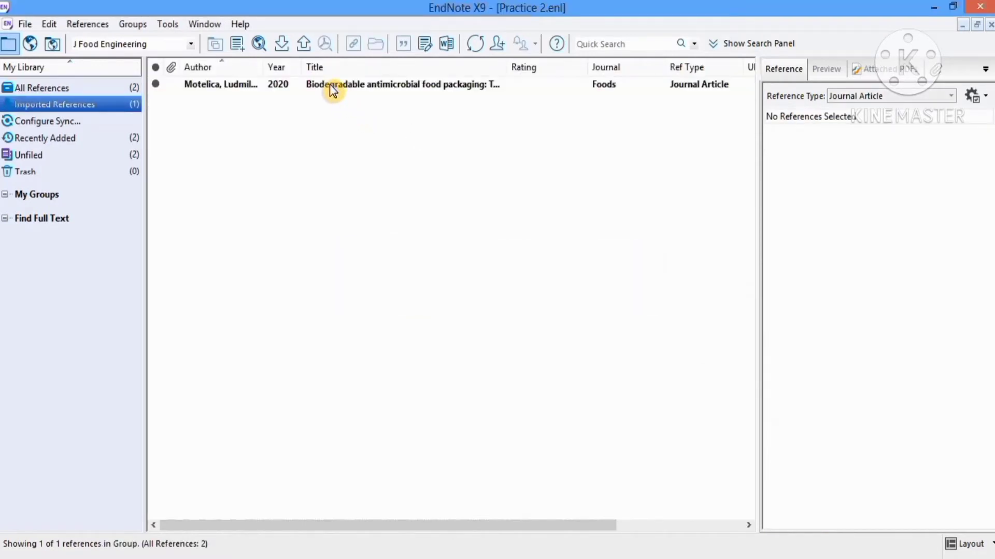
{"action": "left_click", "coordinate": [332, 88]}
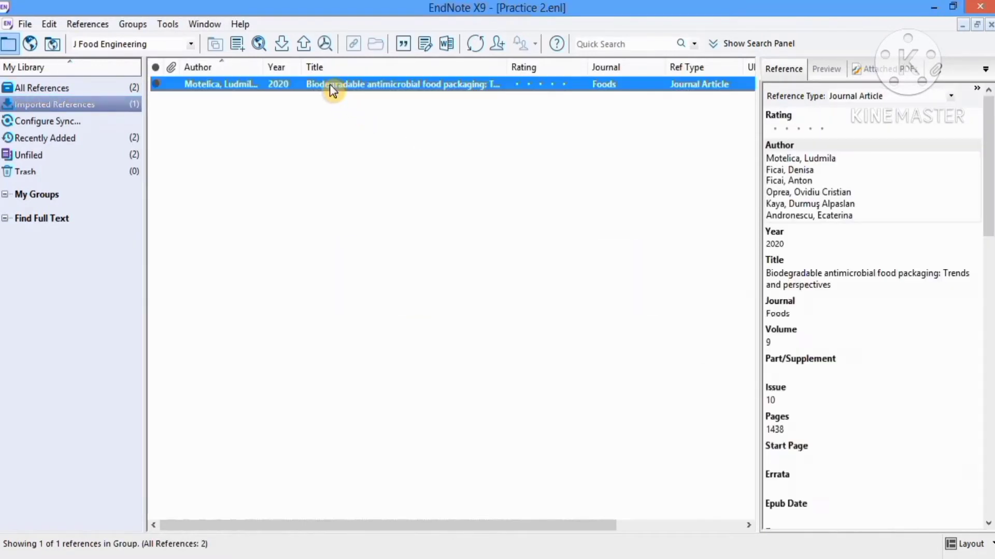
{"action": "left_click", "coordinate": [90, 87]}
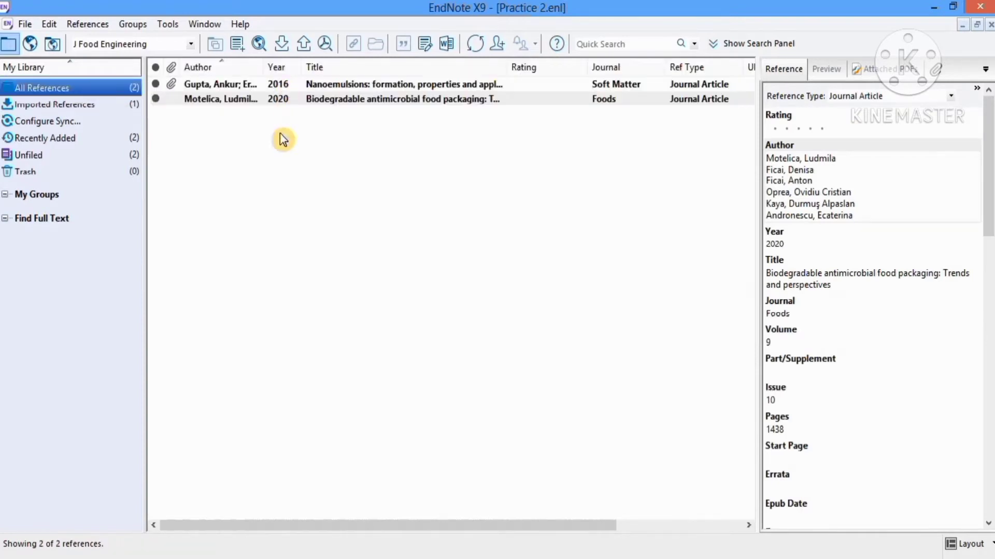
Return to Google Scholar in the browser and save its bibliography manager setting to show links for importing citations into EndNote.
{"action": "key", "text": "alt+Tab"}
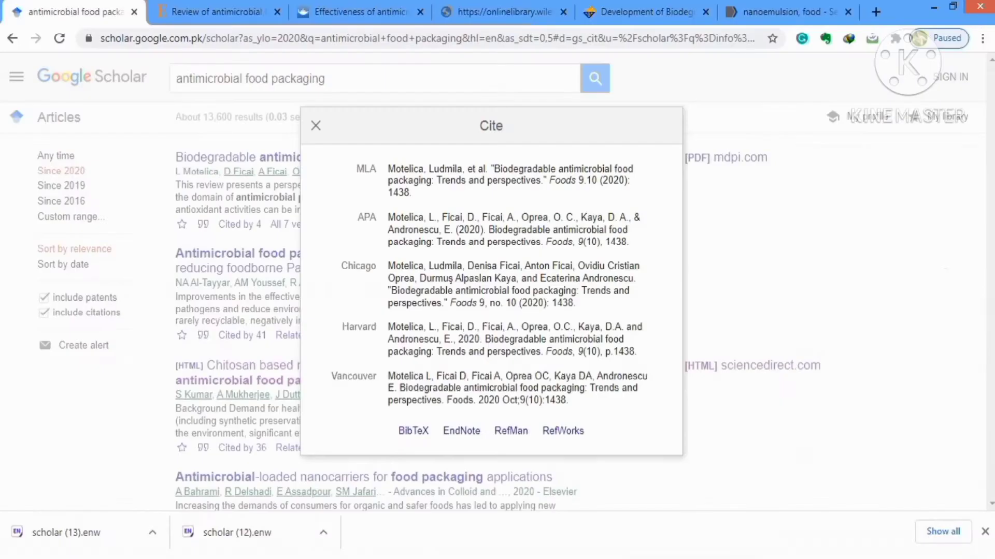
{"action": "left_click", "coordinate": [316, 126]}
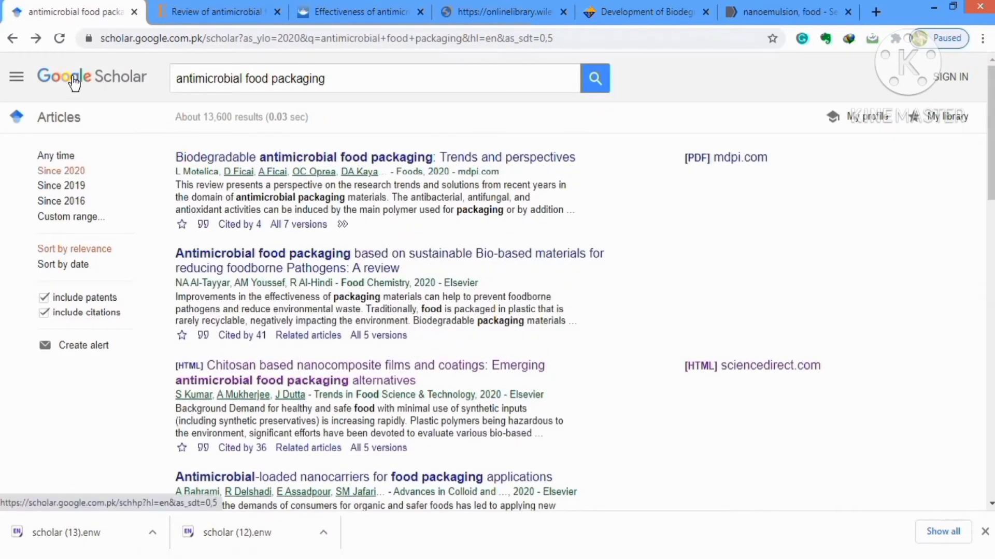
{"action": "left_click", "coordinate": [17, 80]}
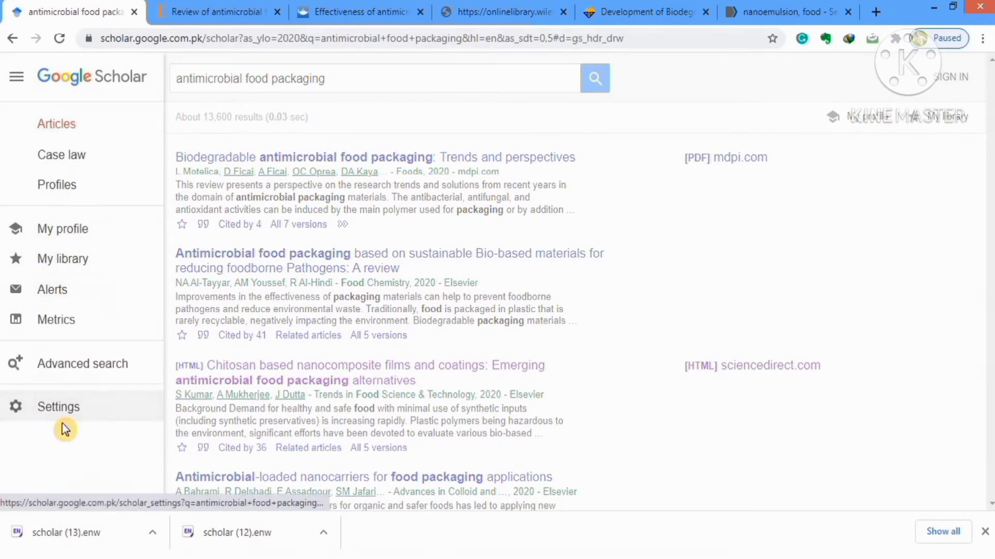
{"action": "left_click", "coordinate": [72, 411]}
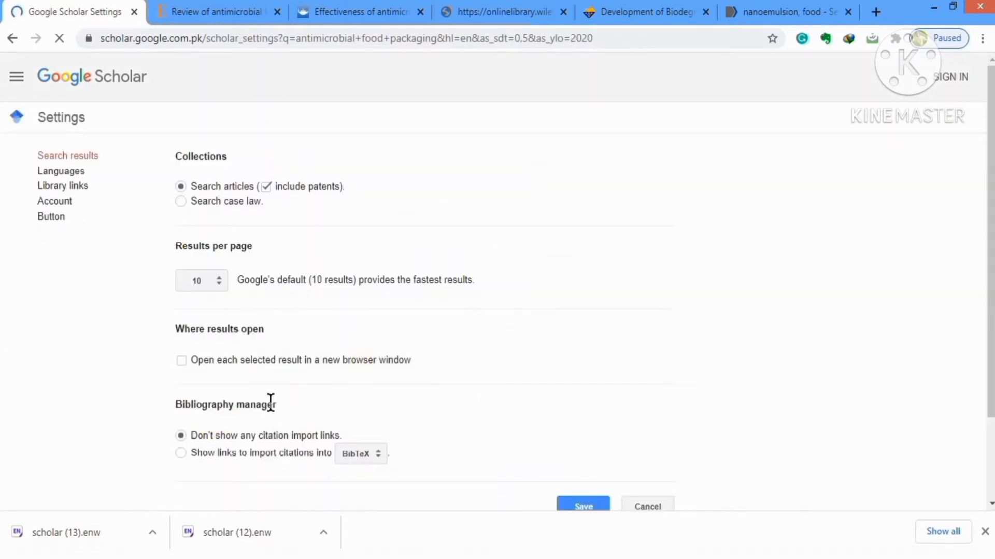
{"action": "left_click", "coordinate": [180, 454]}
{"action": "left_click", "coordinate": [380, 463]}
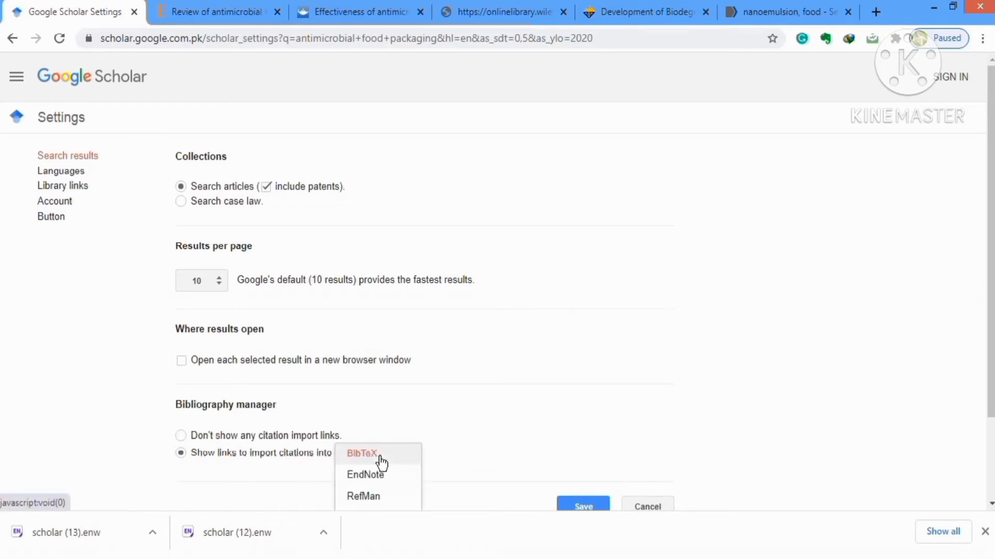
{"action": "left_click", "coordinate": [378, 474]}
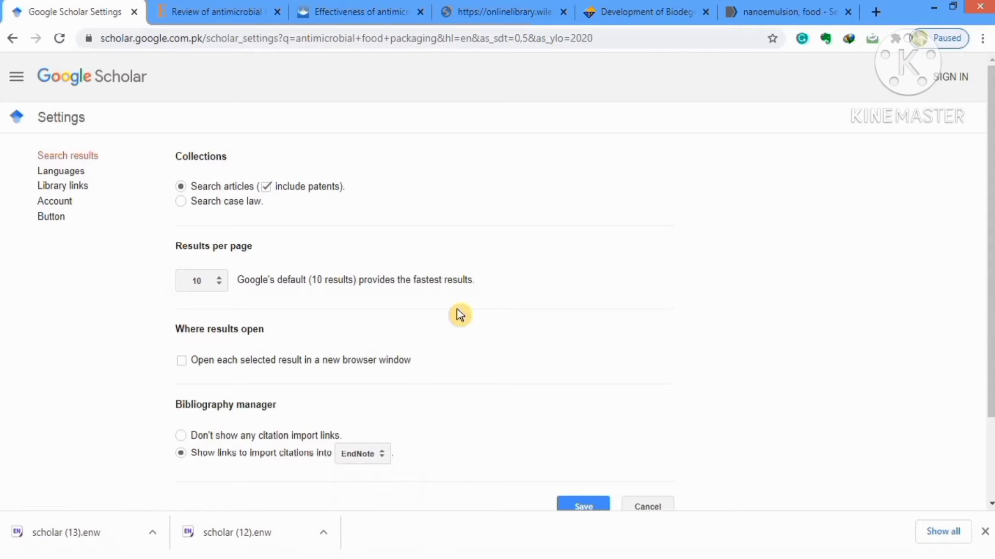
{"action": "left_click", "coordinate": [583, 506]}
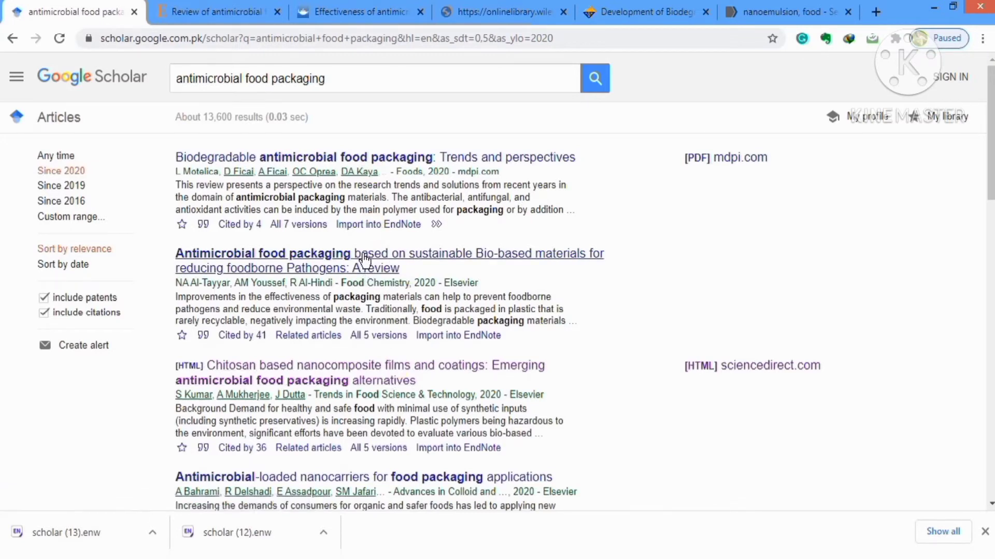
Import the Google Scholar citation for "Antimicrobial food packaging based on sustainable Bio-based materials" into EndNote and list all references.
{"action": "left_click", "coordinate": [448, 340]}
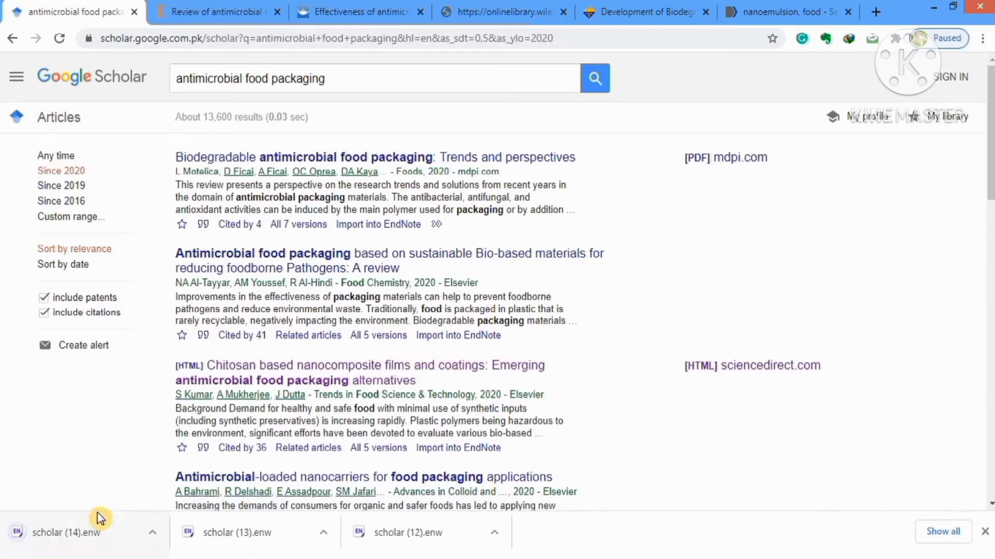
{"action": "right_click", "coordinate": [75, 532]}
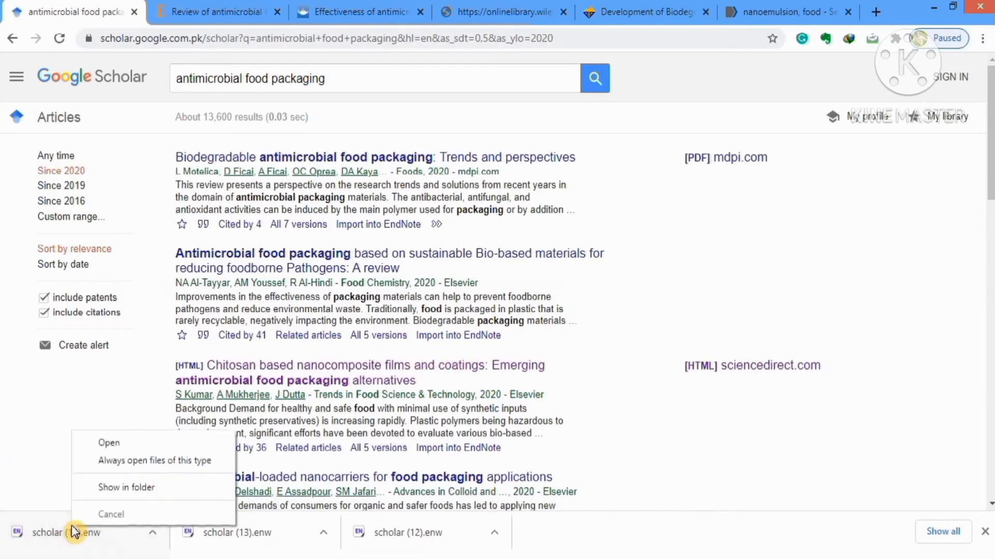
{"action": "left_click", "coordinate": [109, 443]}
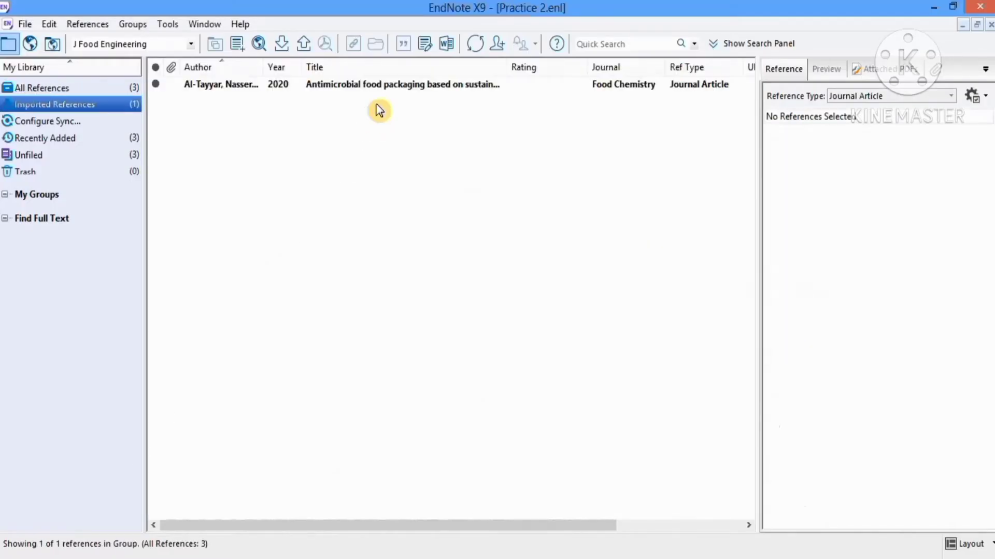
{"action": "left_click", "coordinate": [125, 86]}
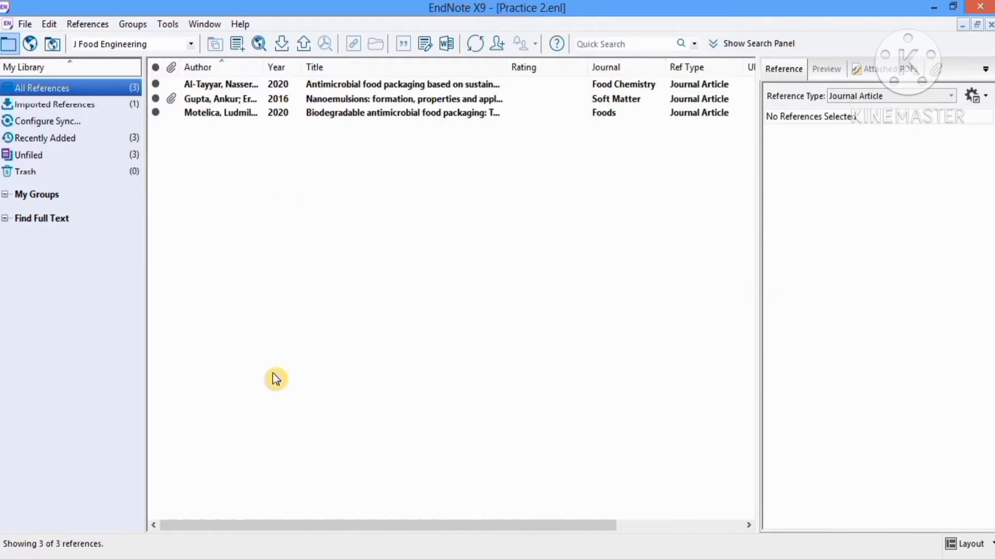
Switch to PubMed in the browser and create a citation manager file from the first two "nanoemulsion, food" results.
{"action": "left_click", "coordinate": [257, 557]}
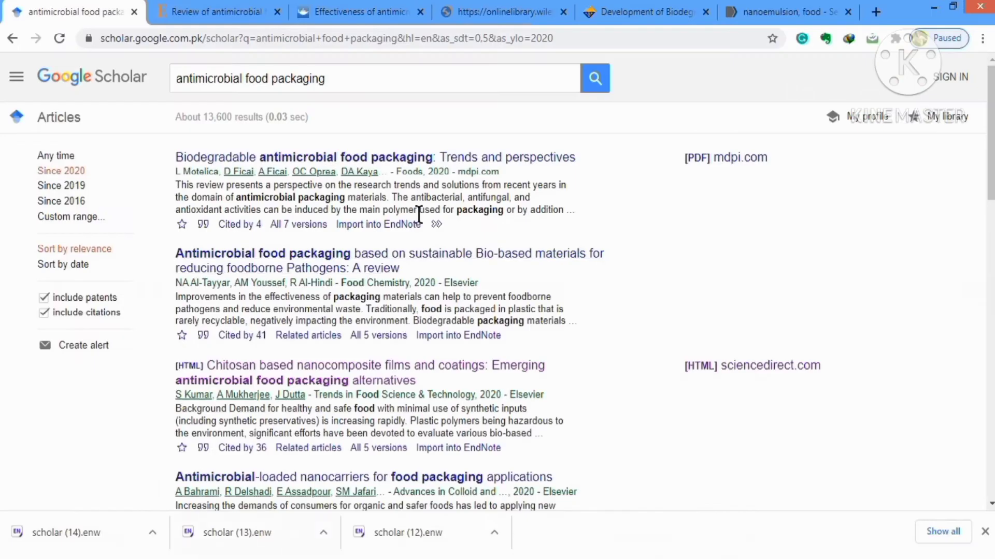
{"action": "left_click", "coordinate": [796, 9]}
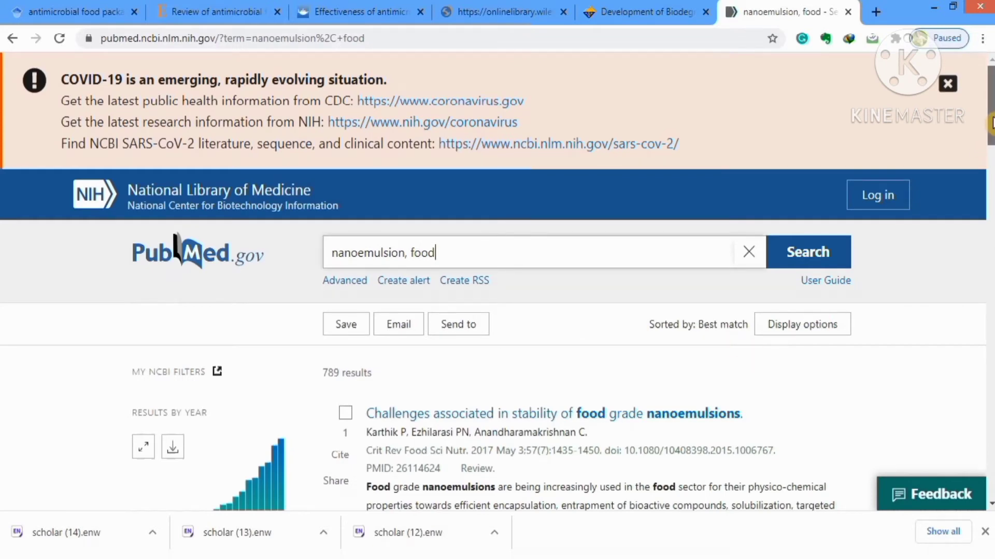
{"action": "scroll", "coordinate": [991, 137], "scroll_direction": "down", "scroll_amount": 2}
{"action": "scroll", "coordinate": [991, 138], "scroll_direction": "down", "scroll_amount": 2}
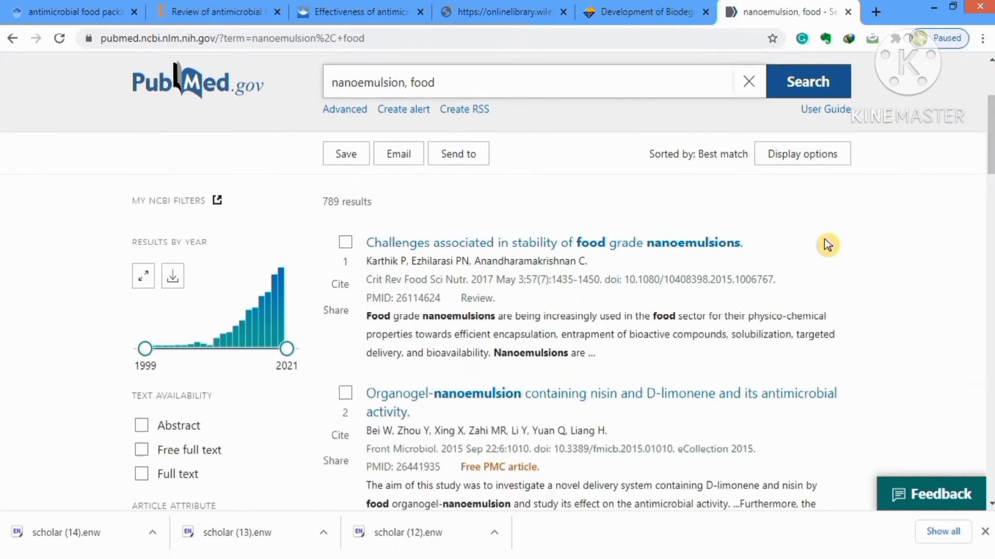
{"action": "left_click", "coordinate": [345, 243]}
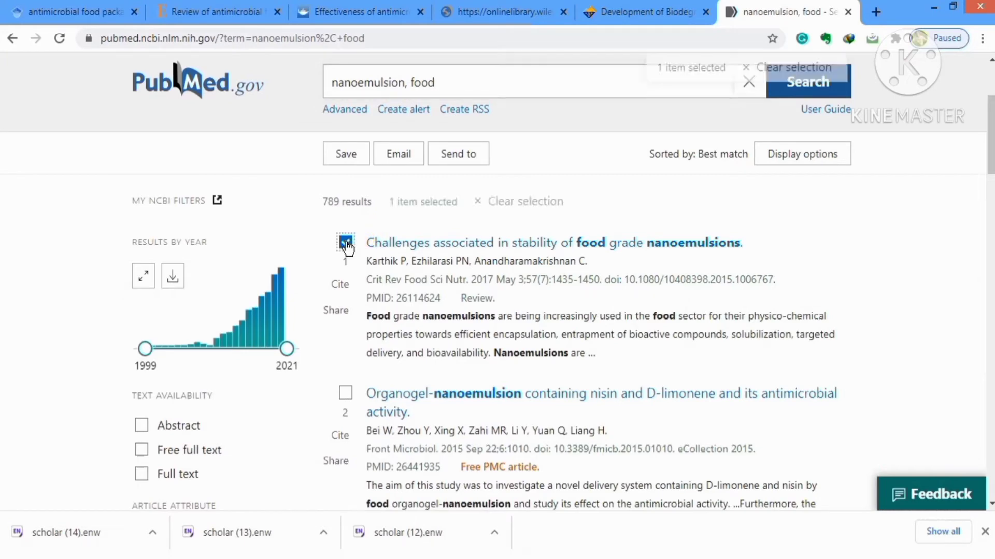
{"action": "left_click", "coordinate": [345, 398]}
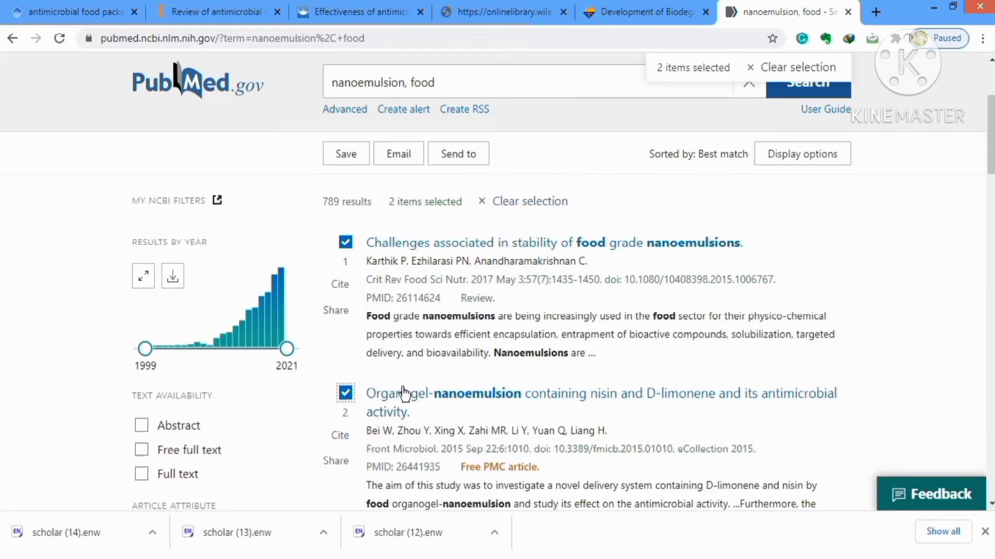
{"action": "left_click", "coordinate": [459, 157]}
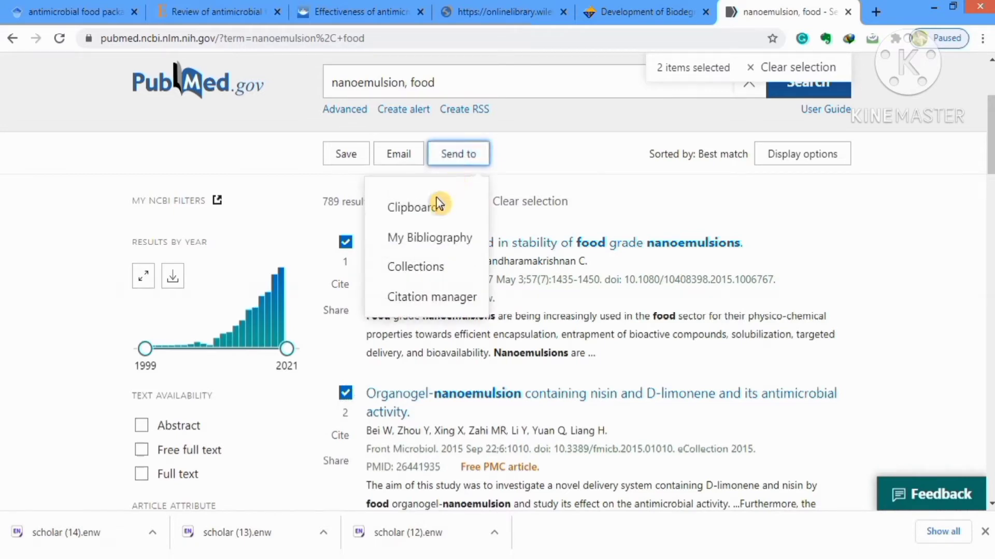
{"action": "left_click", "coordinate": [422, 299]}
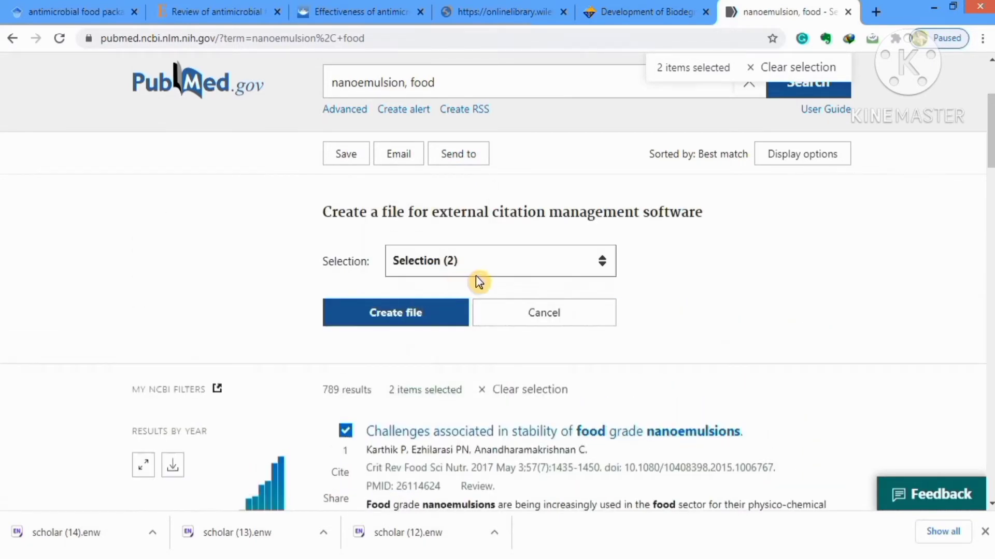
{"action": "left_click", "coordinate": [385, 314]}
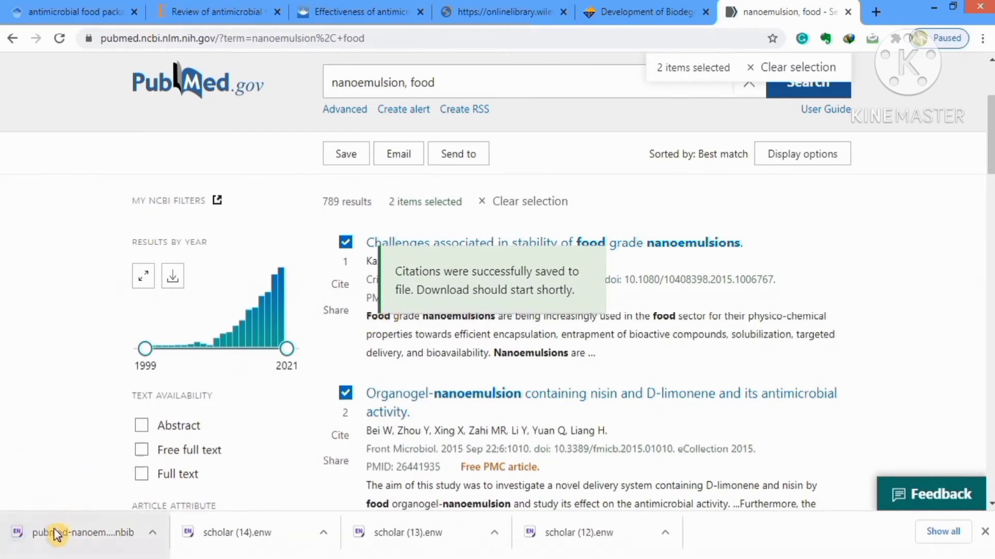
Open the downloaded PubMed citation file in EndNote and list all references.
{"action": "right_click", "coordinate": [55, 528]}
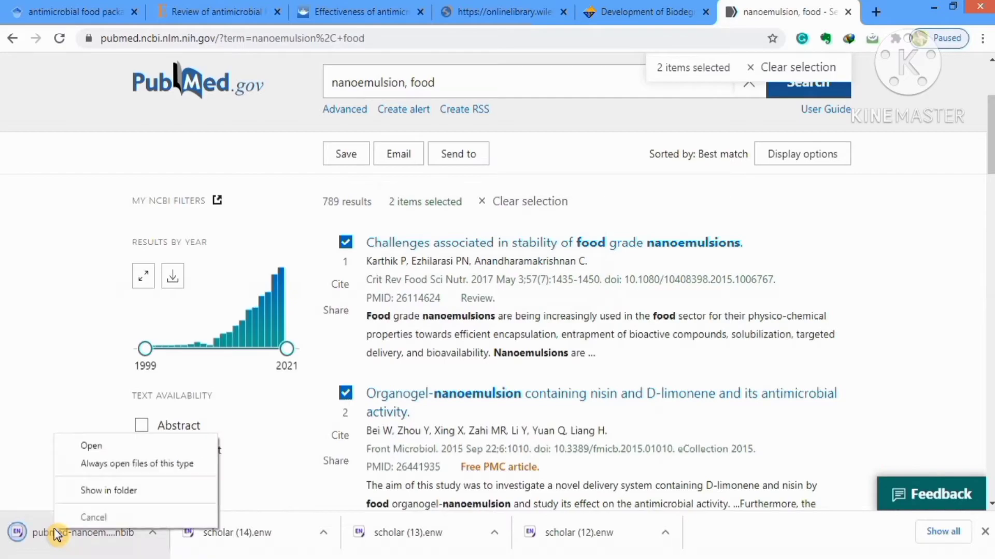
{"action": "left_click", "coordinate": [82, 447]}
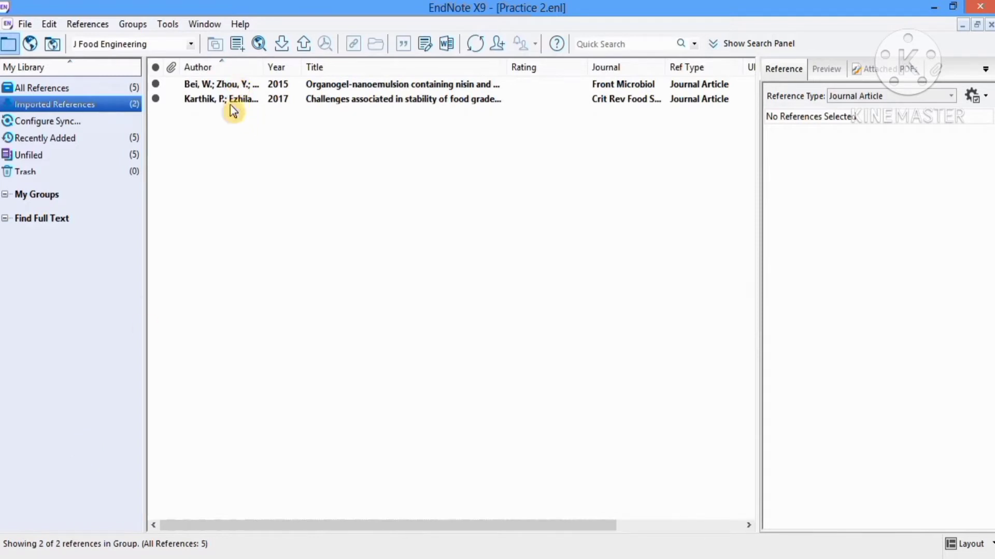
{"action": "left_click", "coordinate": [134, 89]}
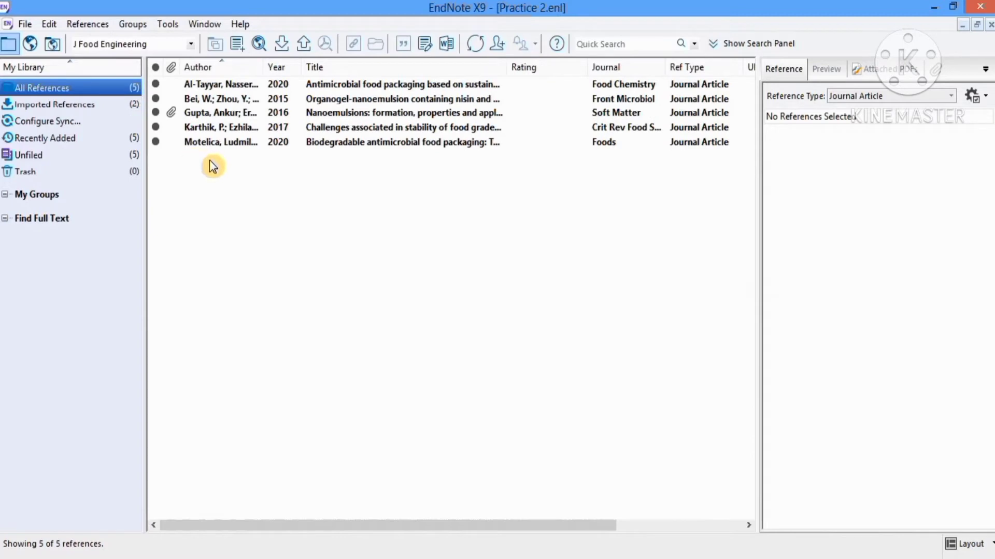
View the PDF attached to the 2016 reference "Nanoemulsions: formation, properties and applications".
{"action": "left_click", "coordinate": [246, 110]}
{"action": "left_click", "coordinate": [212, 116]}
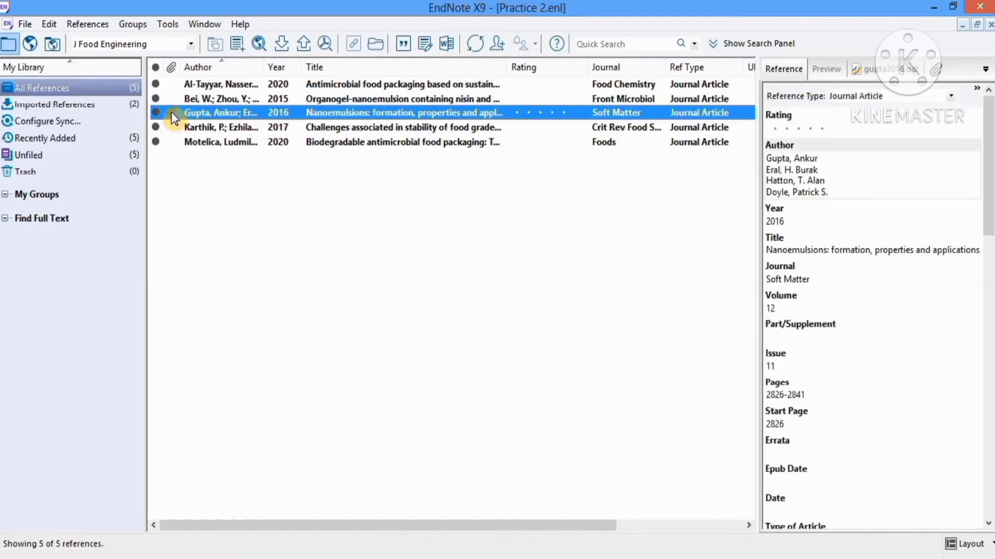
{"action": "left_click", "coordinate": [870, 72]}
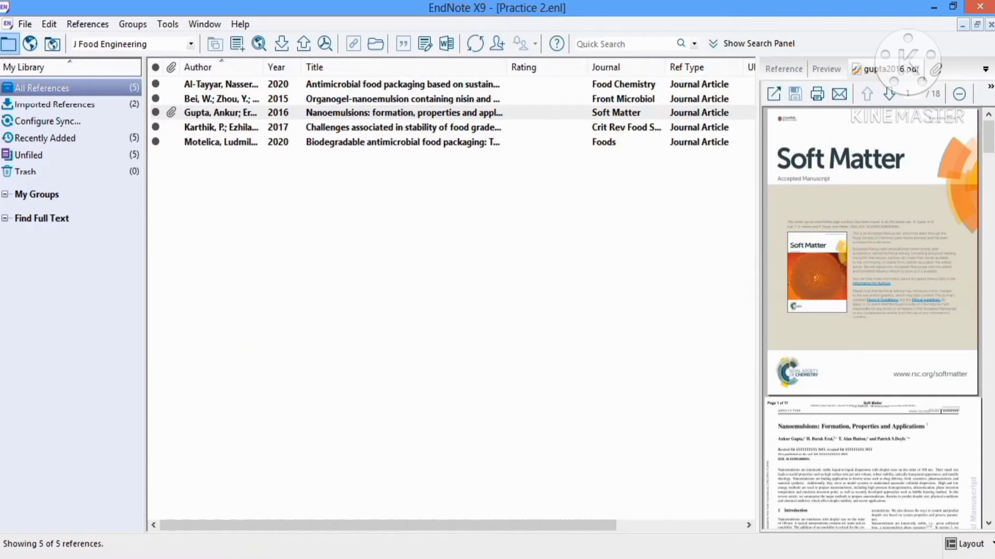
Switch to ScienceDirect in the browser and export the citation for "Review of antimicrobial food packaging" to RIS.
{"action": "left_click", "coordinate": [227, 558]}
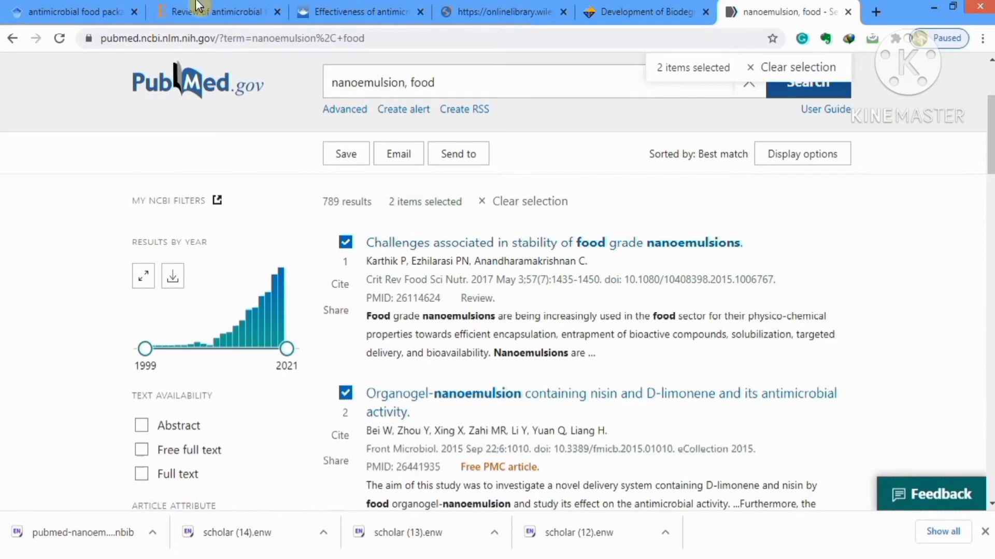
{"action": "left_click", "coordinate": [198, 6]}
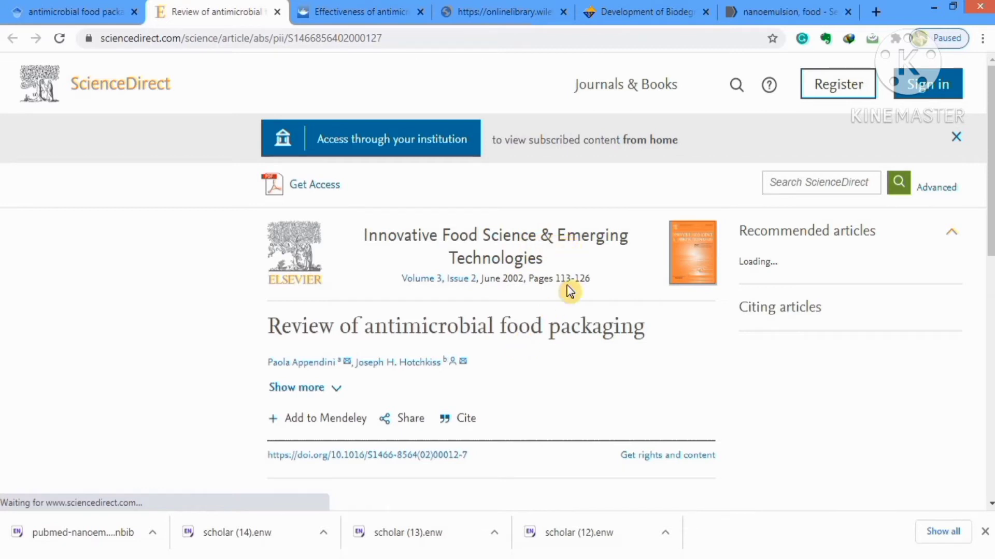
{"action": "left_click", "coordinate": [448, 421]}
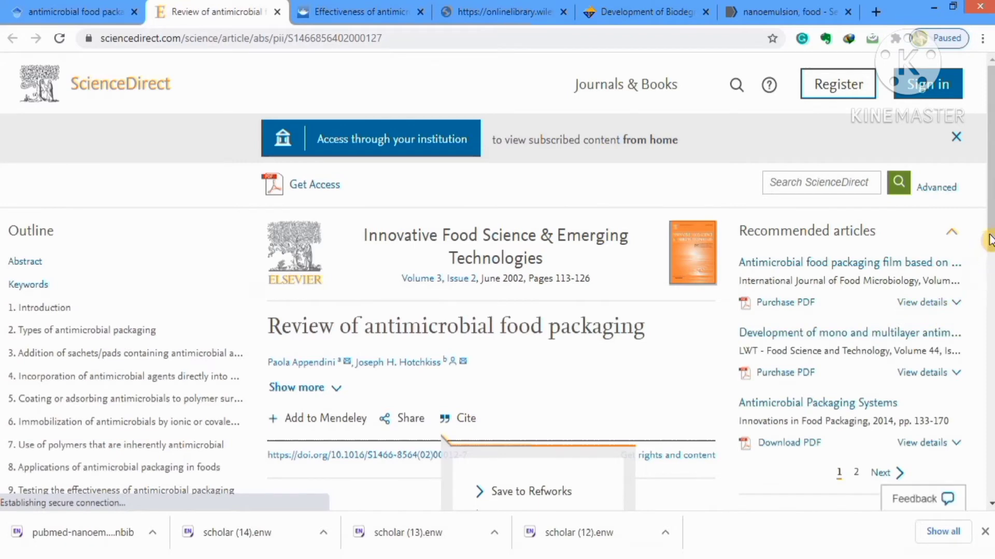
{"action": "scroll", "coordinate": [991, 238], "scroll_direction": "down", "scroll_amount": 1}
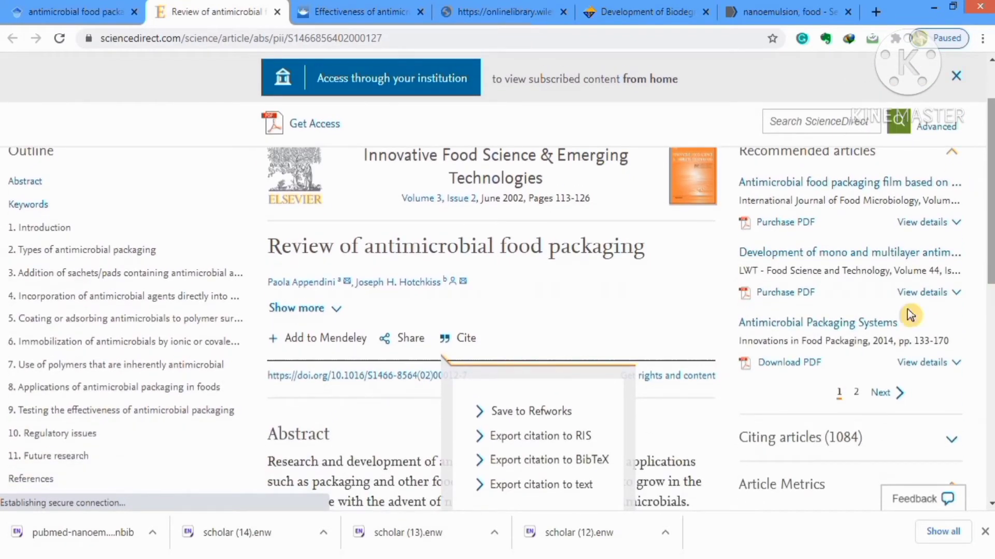
{"action": "left_click", "coordinate": [550, 439]}
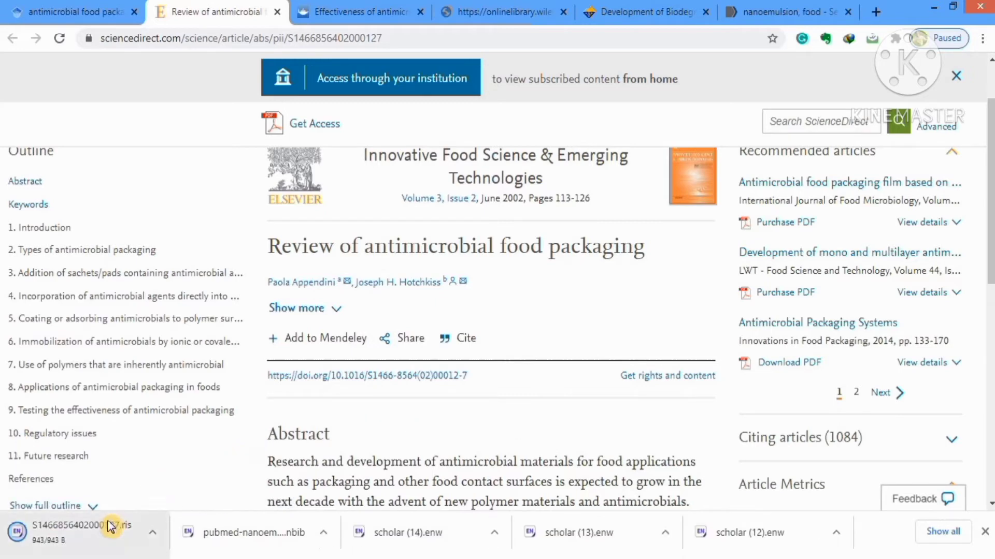
Open the downloaded ScienceDirect RIS file in EndNote, select the imported reference, and list all references.
{"action": "right_click", "coordinate": [104, 524]}
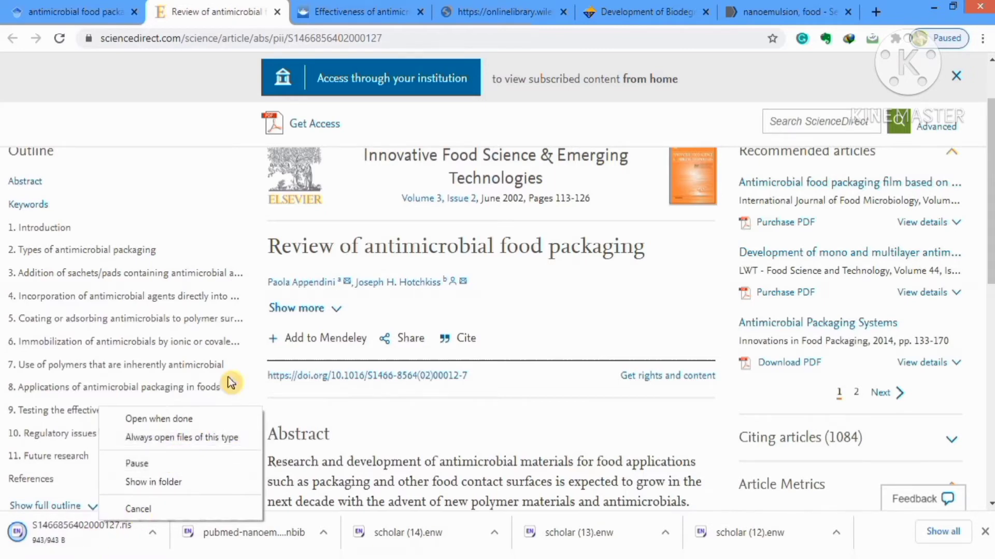
{"action": "right_click", "coordinate": [73, 536]}
{"action": "left_click", "coordinate": [152, 448]}
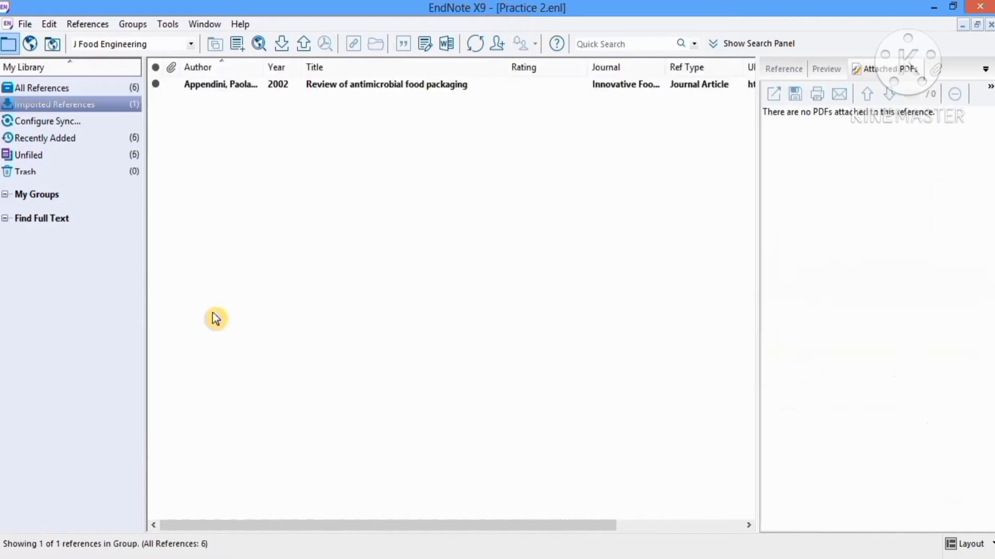
{"action": "left_click", "coordinate": [320, 87]}
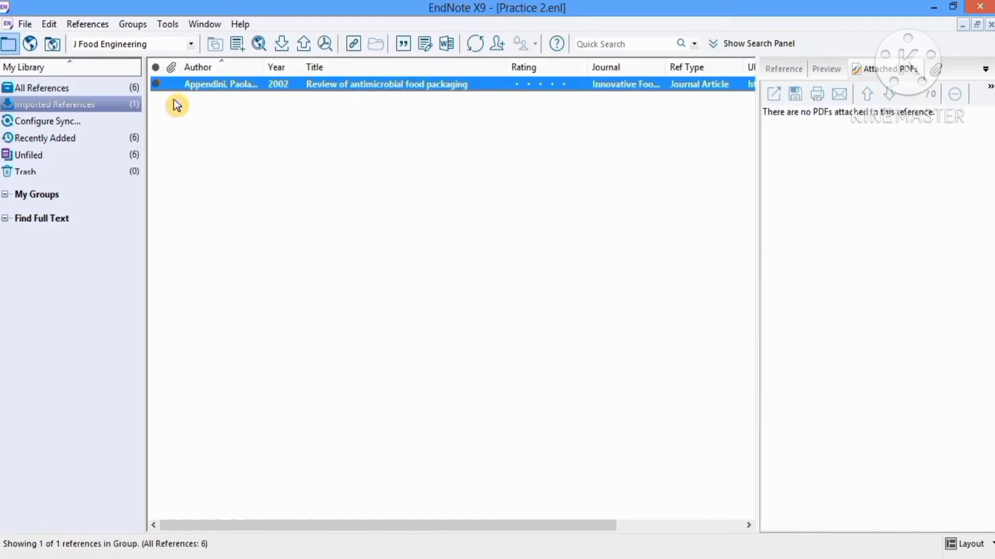
{"action": "left_click", "coordinate": [107, 88]}
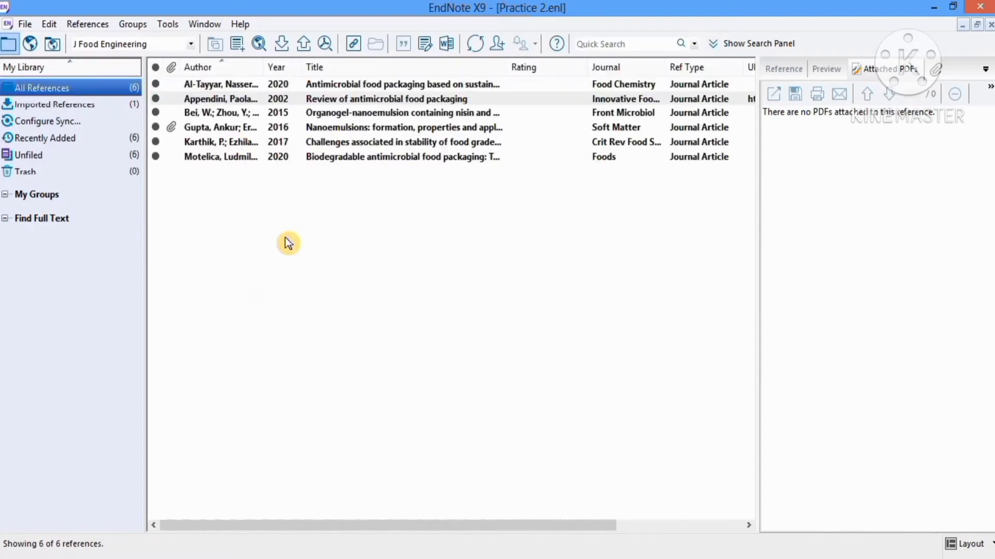
Switch to Taylor & Francis Online in the browser and download the RIS citation, without abstract or references, for "Effectiveness of antimicrobial food packaging materials".
{"action": "left_click", "coordinate": [254, 558]}
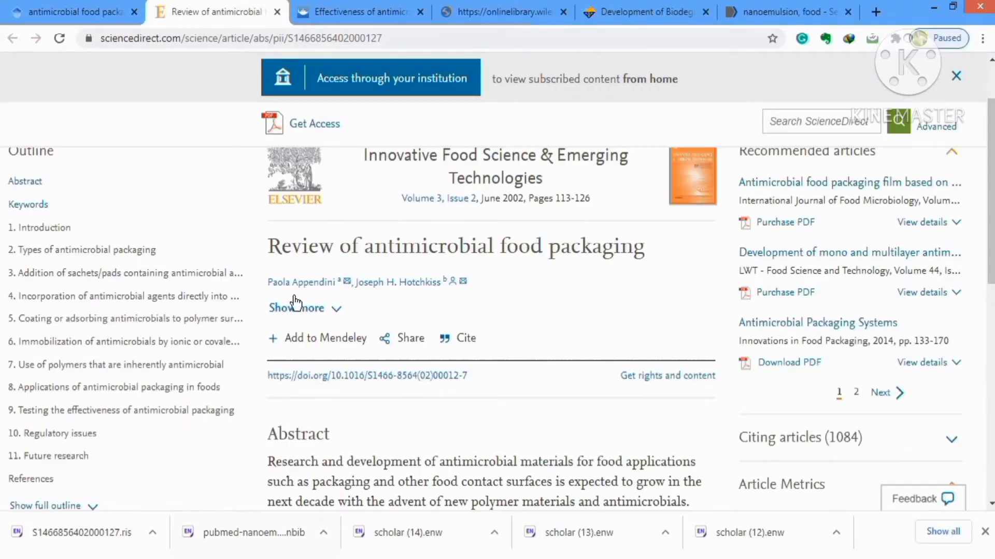
{"action": "left_click", "coordinate": [354, 9]}
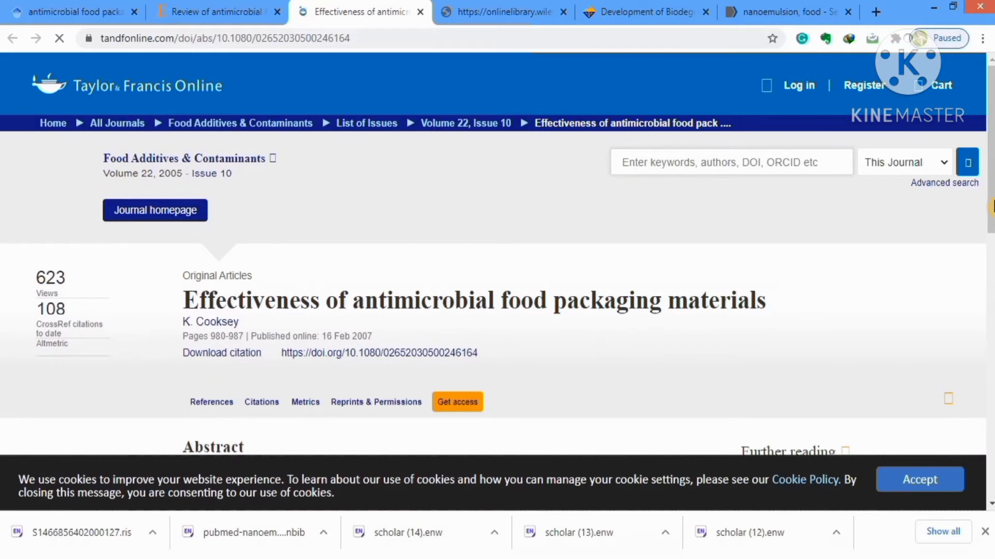
{"action": "left_click_drag", "start_coordinate": [990, 206], "coordinate": [956, 246]}
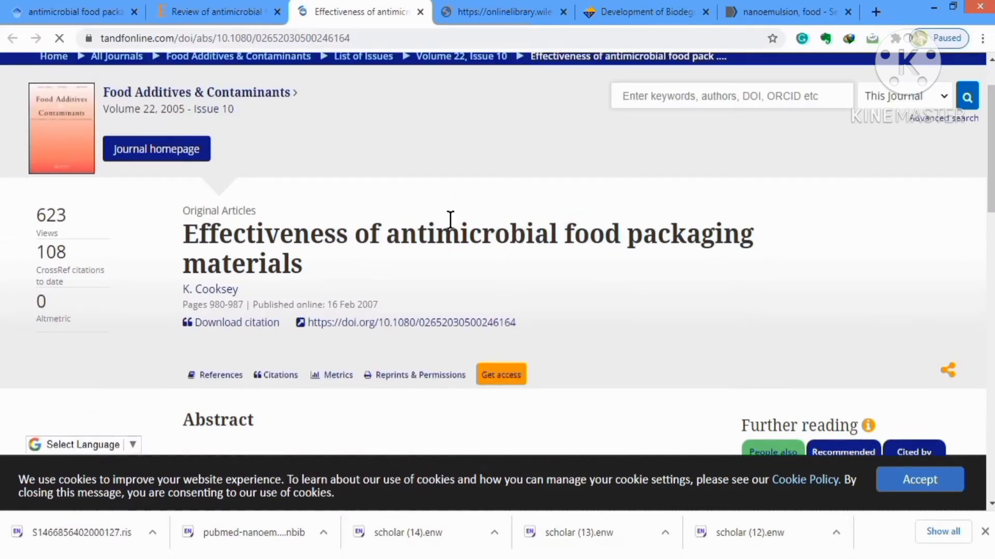
{"action": "left_click", "coordinate": [225, 326]}
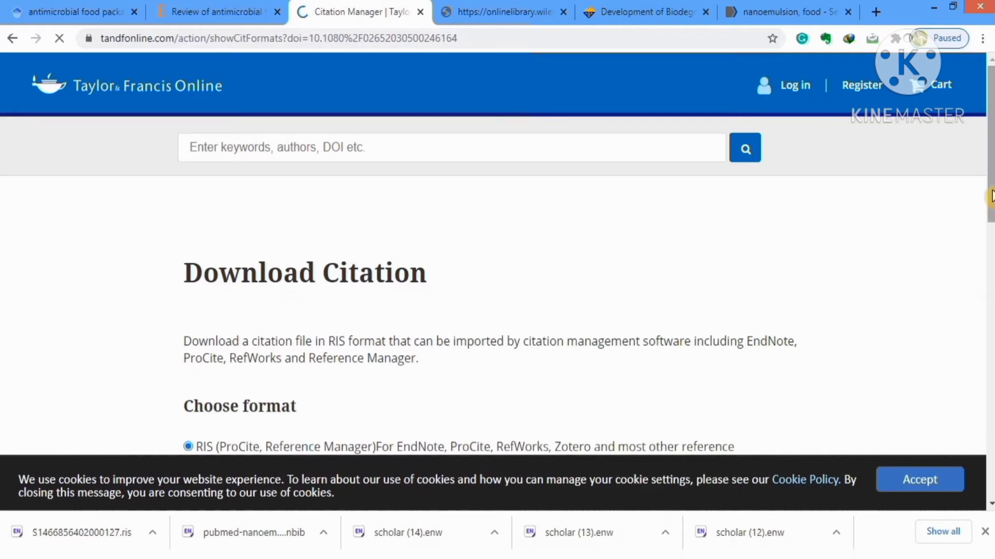
{"action": "left_click_drag", "start_coordinate": [990, 196], "coordinate": [990, 265]}
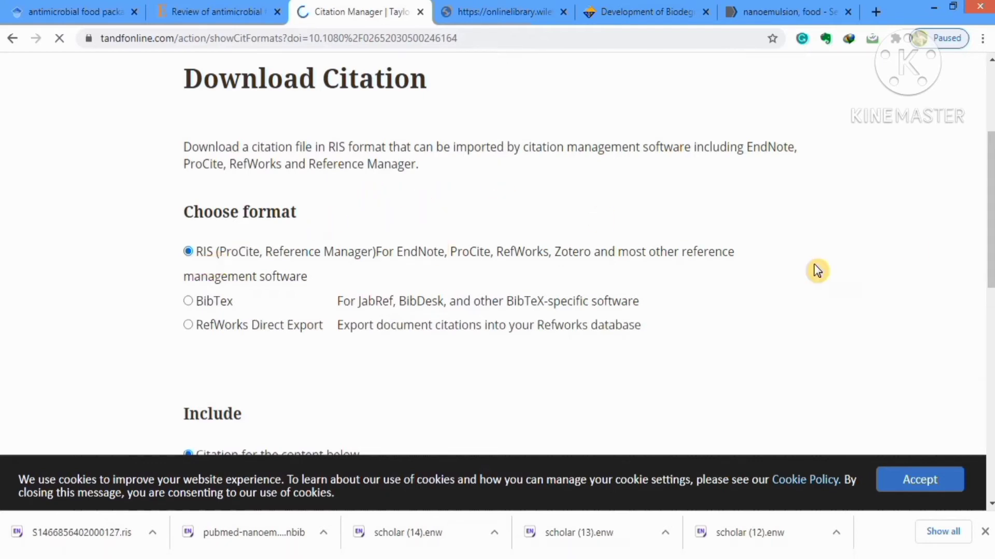
{"action": "left_click_drag", "start_coordinate": [988, 229], "coordinate": [990, 291]}
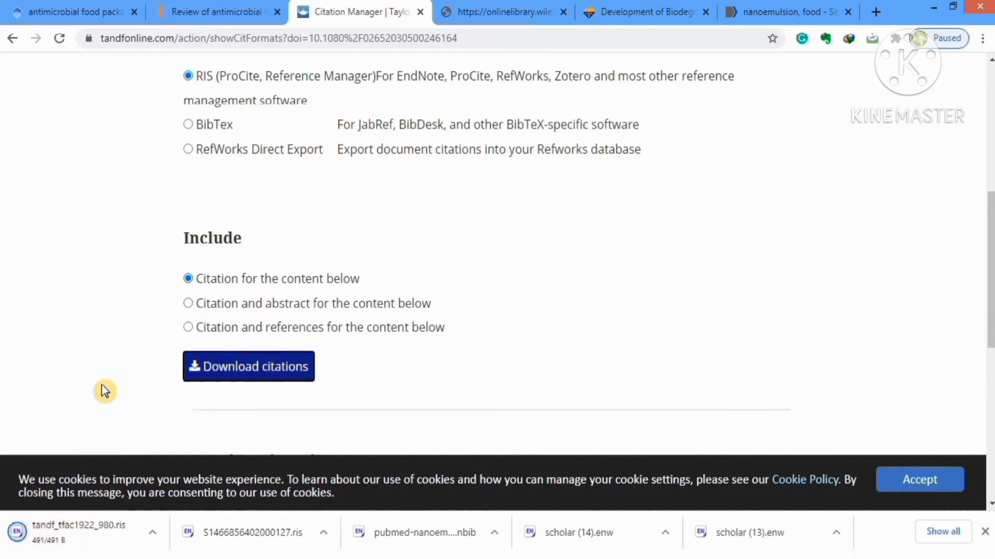
Open the downloaded Taylor & Francis RIS file in EndNote and list all references.
{"action": "right_click", "coordinate": [40, 533]}
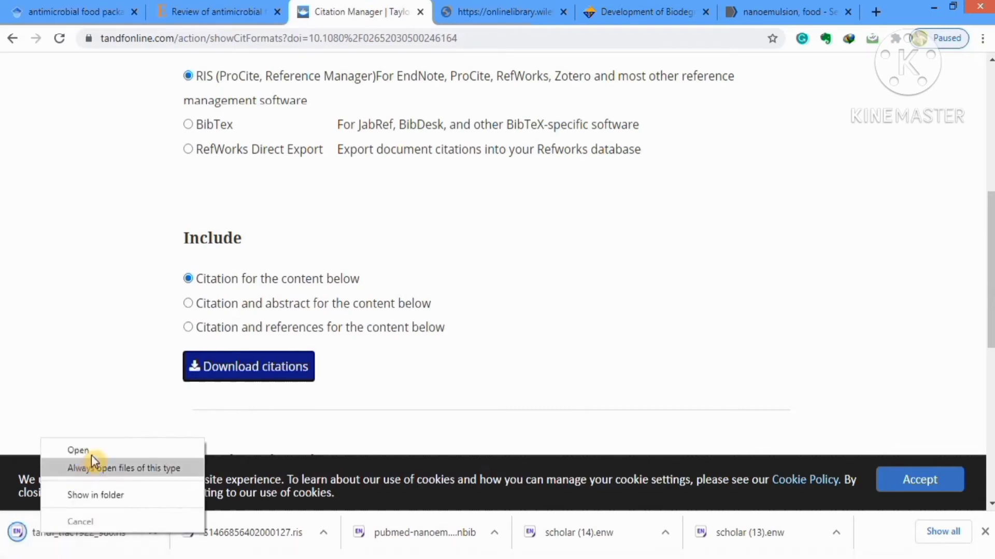
{"action": "left_click", "coordinate": [77, 451]}
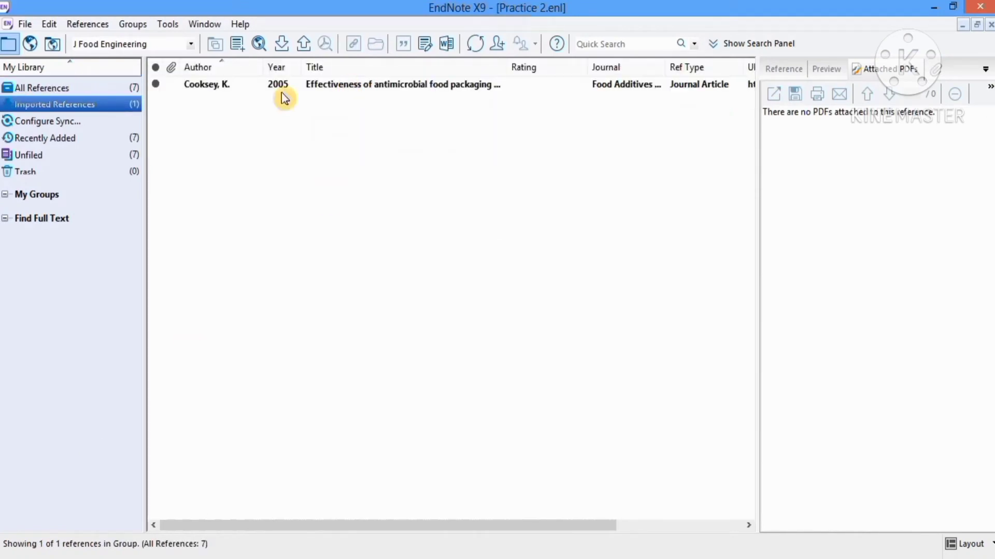
{"action": "left_click", "coordinate": [120, 87]}
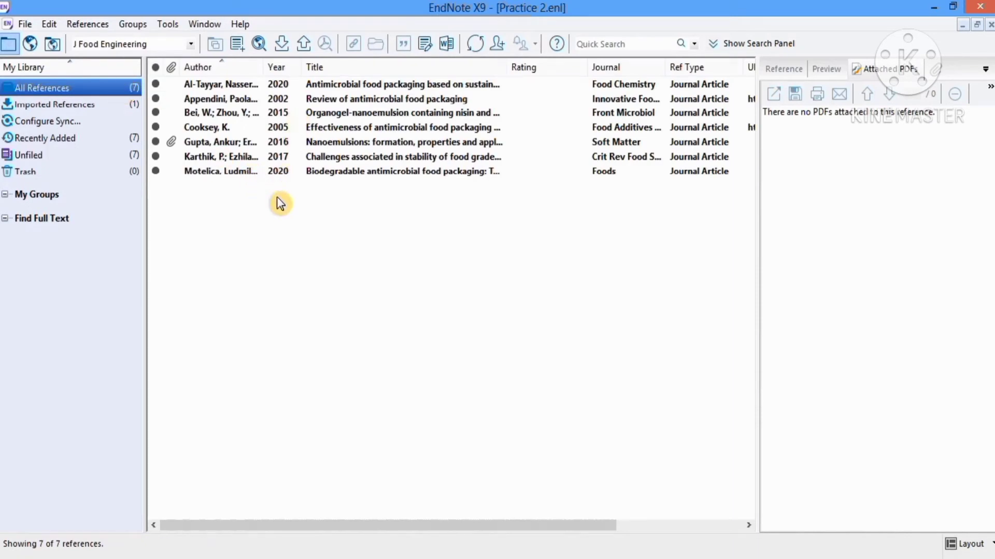
Switch to ACS Publications in the browser and export the RIS citation only for "Development of Biodegradable and Antimicrobial Electrospun Zein Fibers for Food Packaging".
{"action": "left_click", "coordinate": [247, 558]}
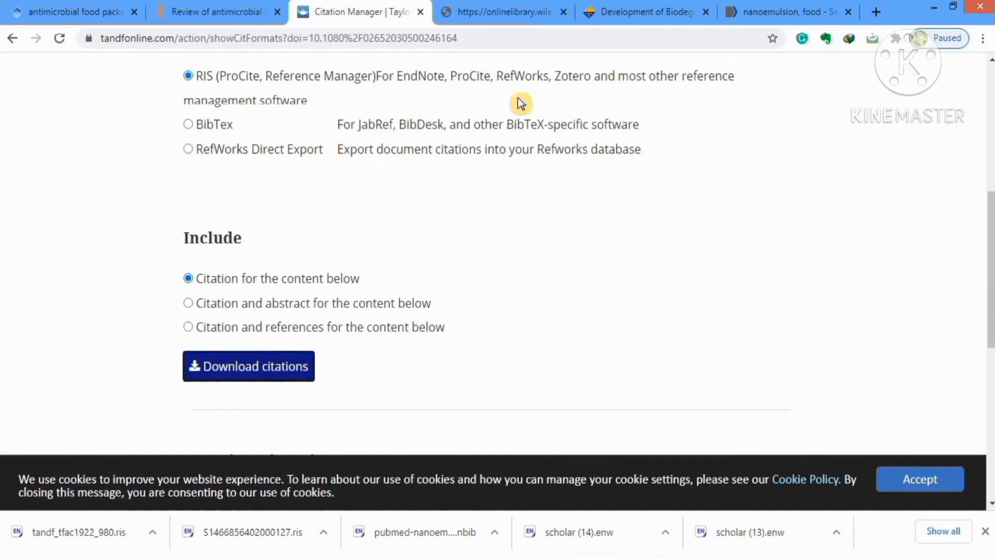
{"action": "left_click", "coordinate": [642, 12]}
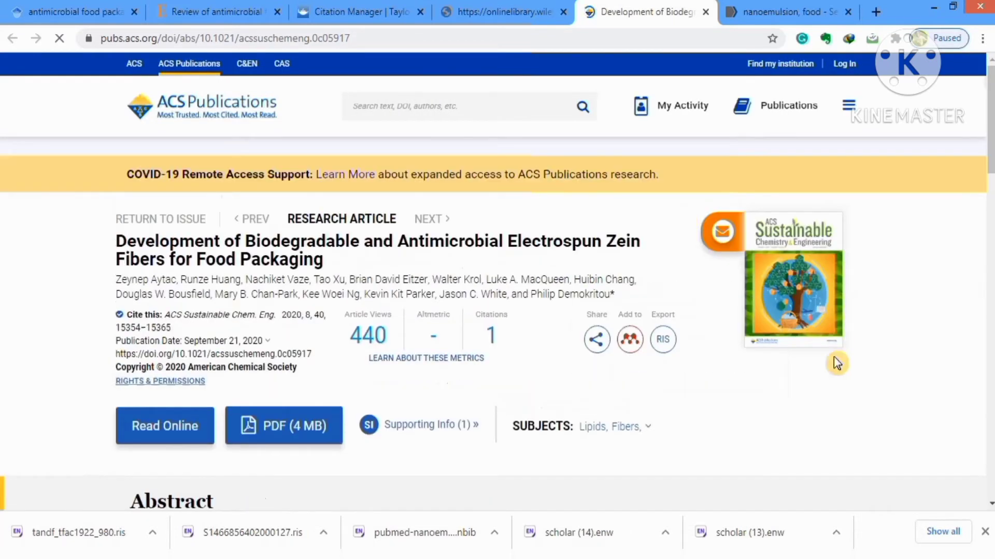
{"action": "left_click", "coordinate": [663, 341]}
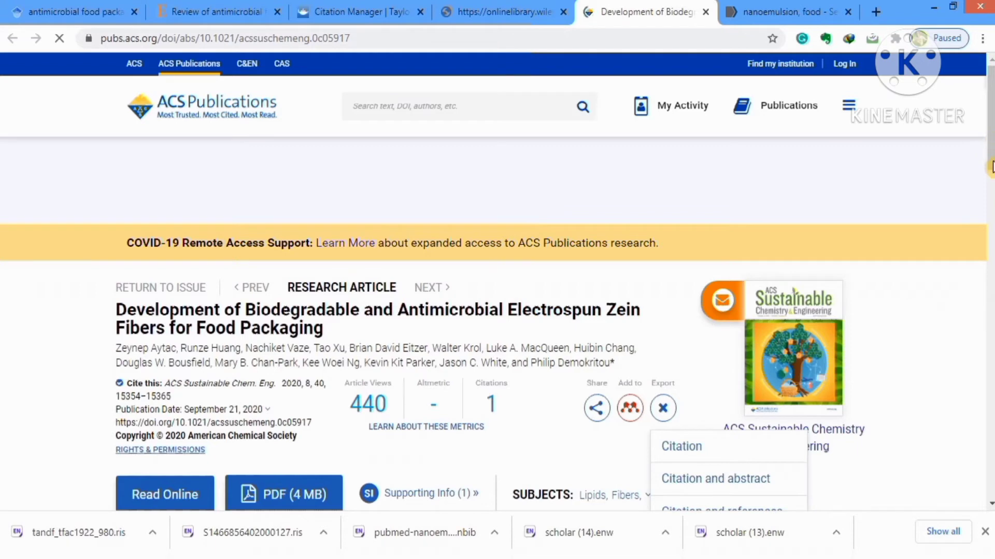
{"action": "scroll", "coordinate": [991, 182], "scroll_direction": "down", "scroll_amount": 4}
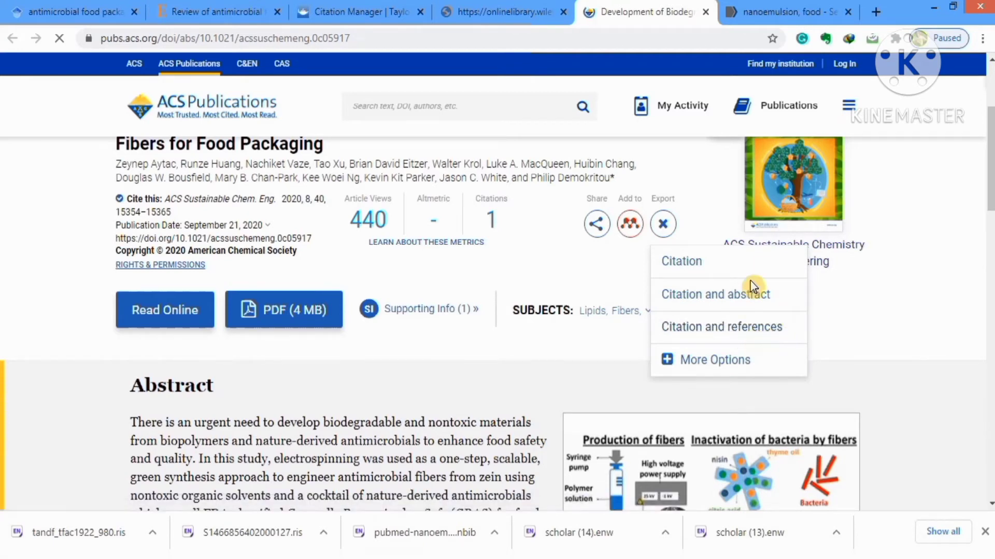
{"action": "left_click", "coordinate": [689, 263]}
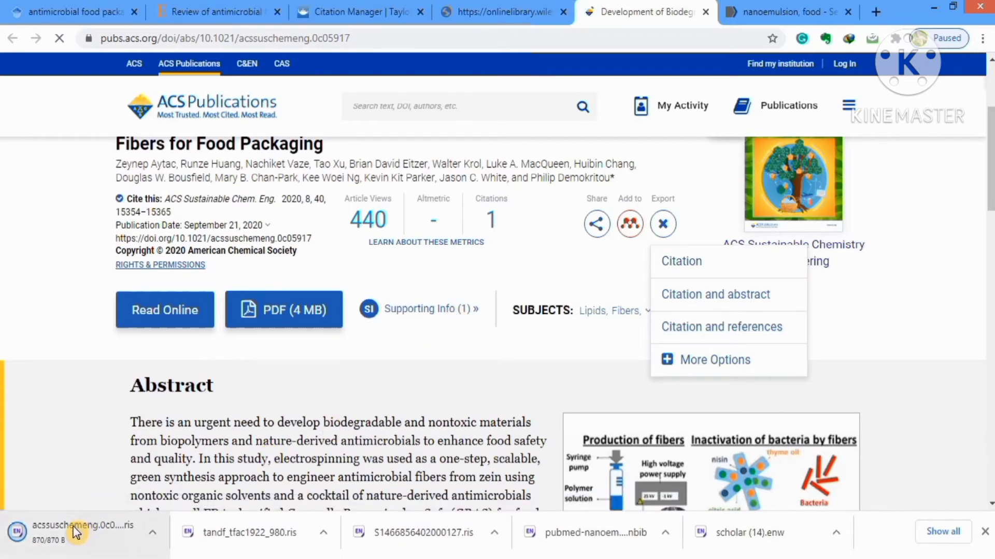
Open the downloaded ACS RIS file in EndNote and list all references.
{"action": "right_click", "coordinate": [79, 528]}
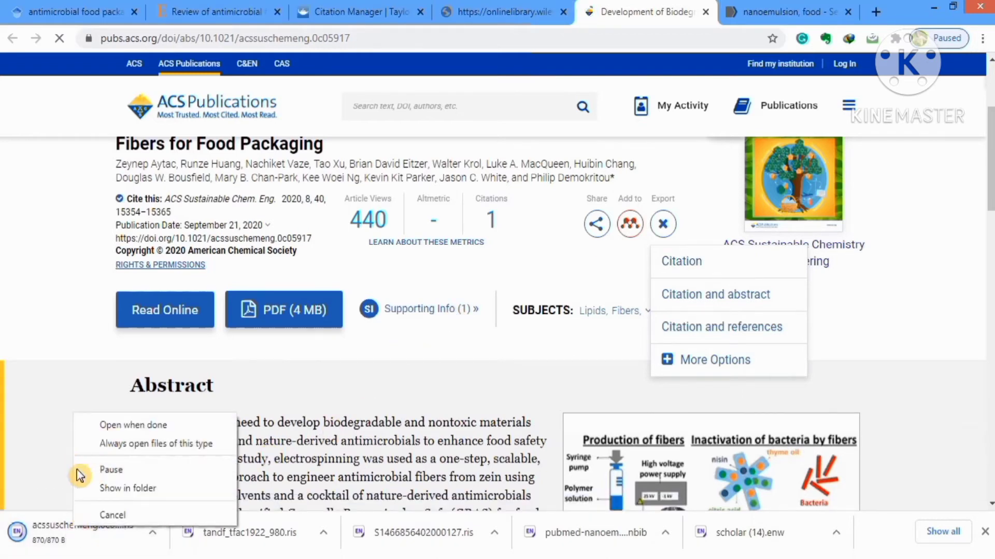
{"action": "left_click", "coordinate": [134, 425]}
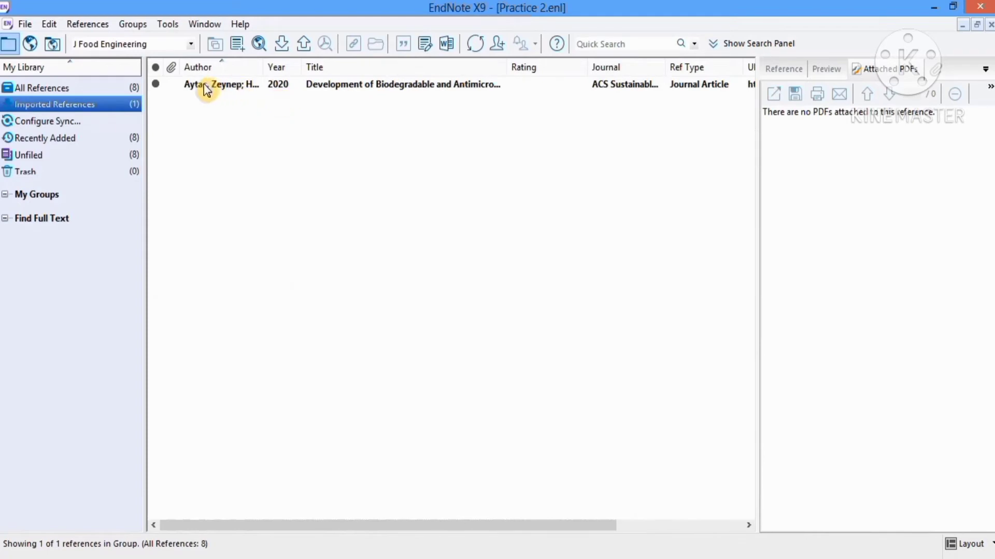
{"action": "left_click", "coordinate": [94, 87]}
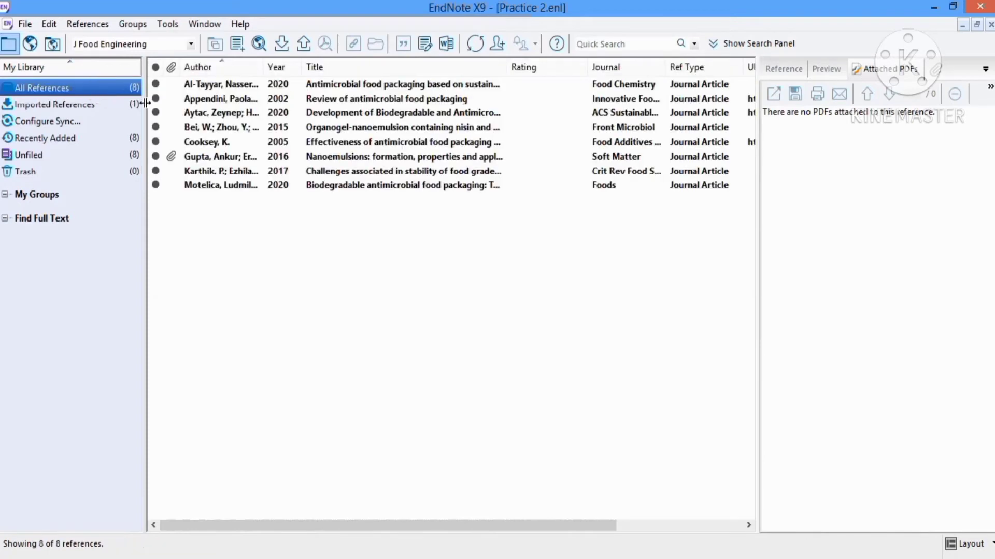
{"action": "left_click", "coordinate": [231, 114]}
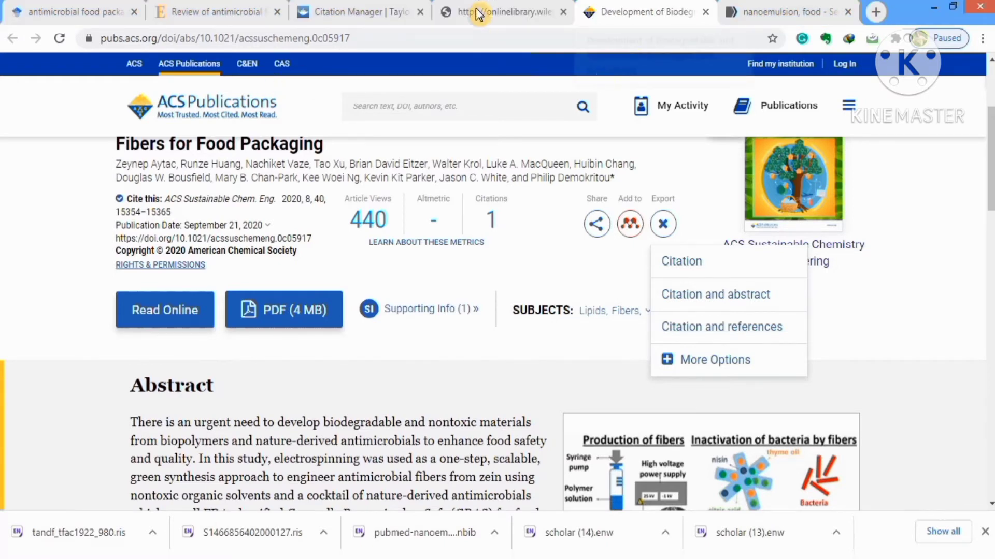
Switch to Wiley Online Library in the browser and open the citation export page for "Biodegradable Polylactic Acid Polymer with Nisin for Use in Antimicrobial Food Packaging".
{"action": "left_click_drag", "start_coordinate": [490, 9], "coordinate": [470, 32]}
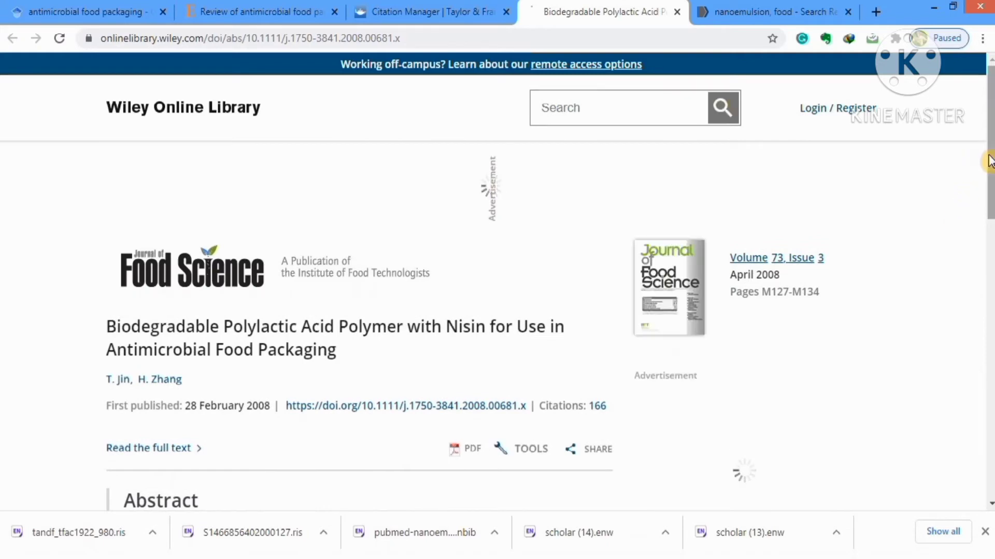
{"action": "left_click_drag", "start_coordinate": [989, 161], "coordinate": [990, 211]}
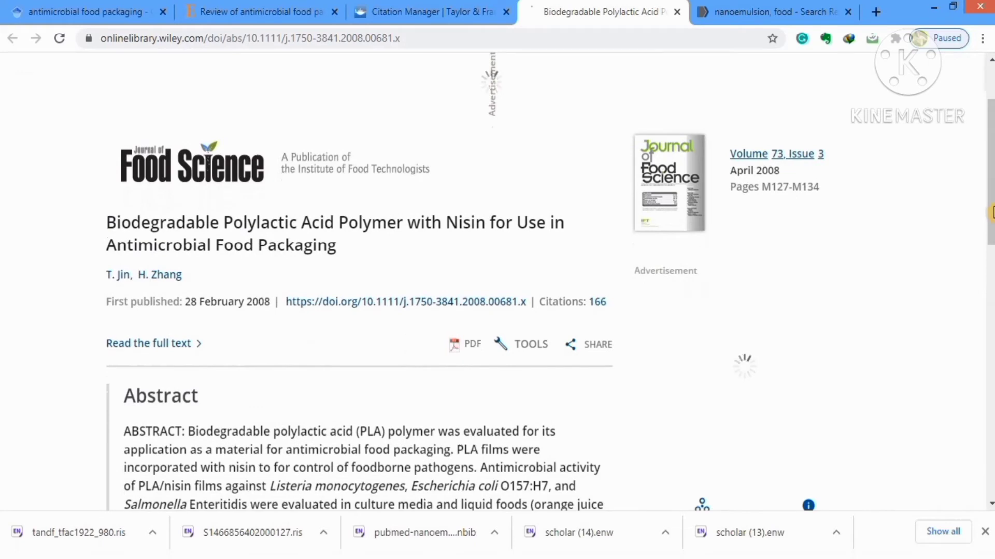
{"action": "left_click", "coordinate": [524, 350]}
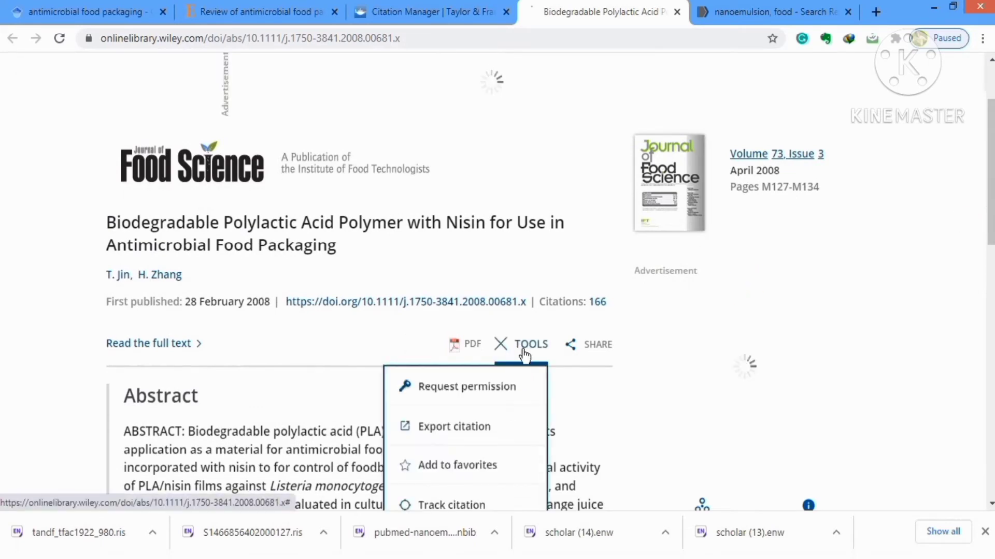
{"action": "left_click", "coordinate": [468, 428]}
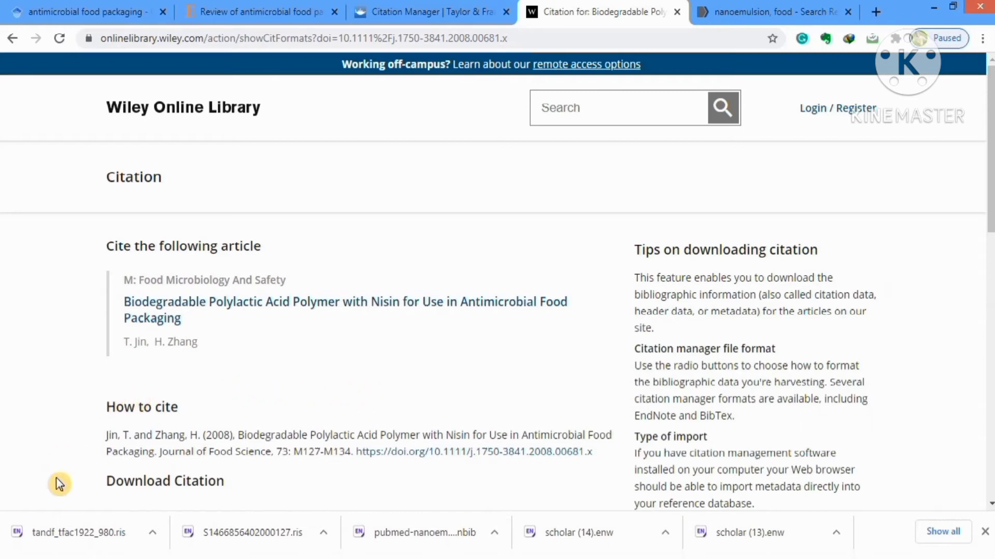
Open the downloaded file tandf_tfac1922_980.ris in EndNote and list all references.
{"action": "right_click", "coordinate": [32, 528]}
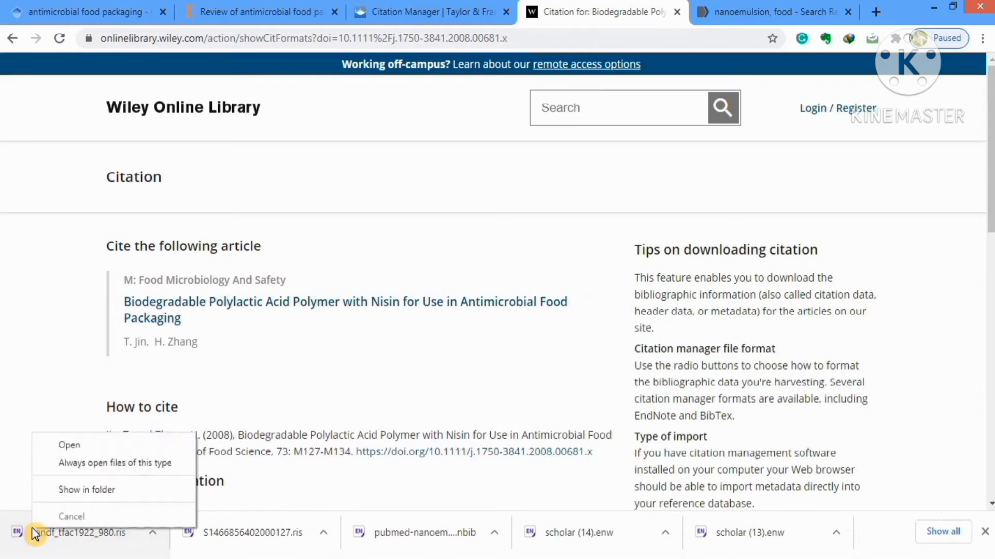
{"action": "left_click", "coordinate": [70, 446]}
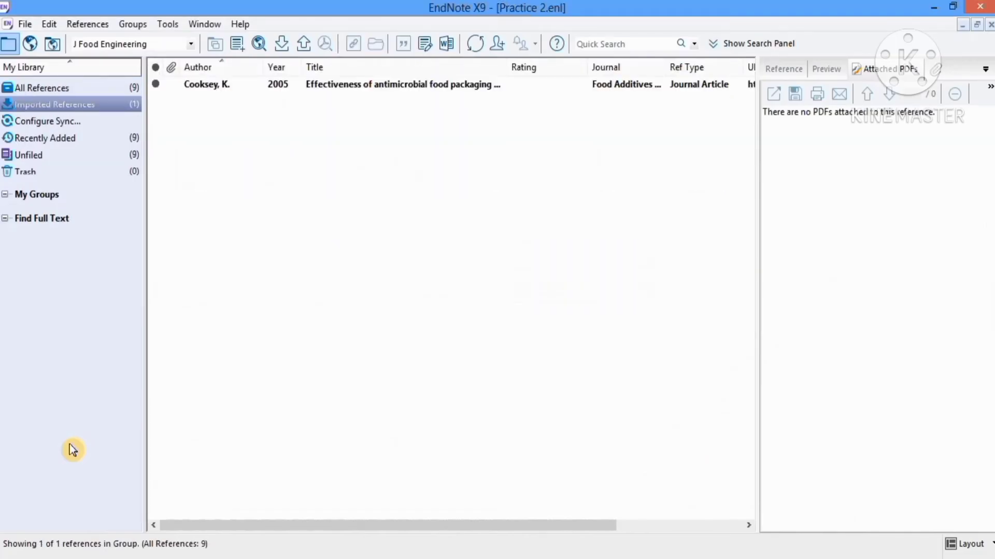
{"action": "left_click", "coordinate": [102, 83]}
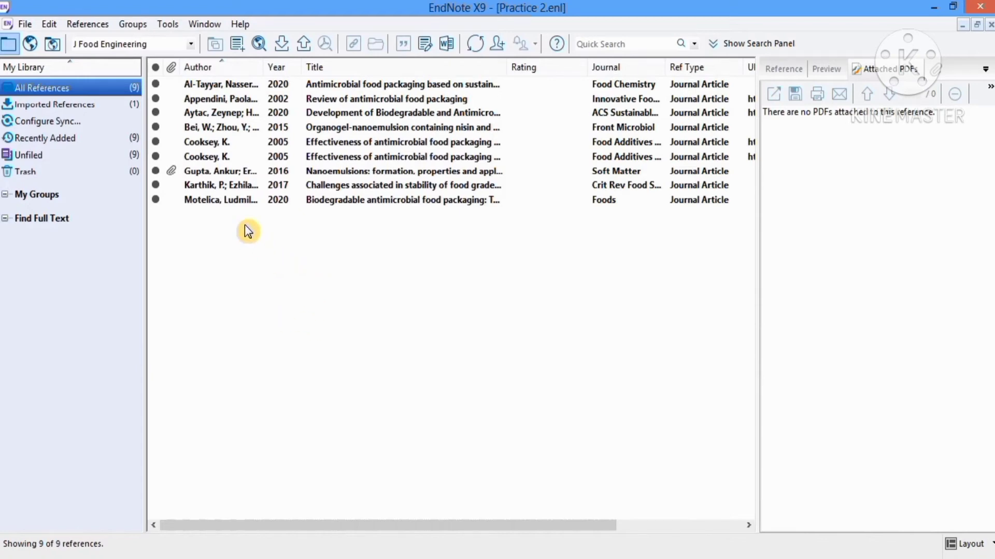
Create a new blank reference with the reference type Journal Article.
{"action": "left_click", "coordinate": [237, 45]}
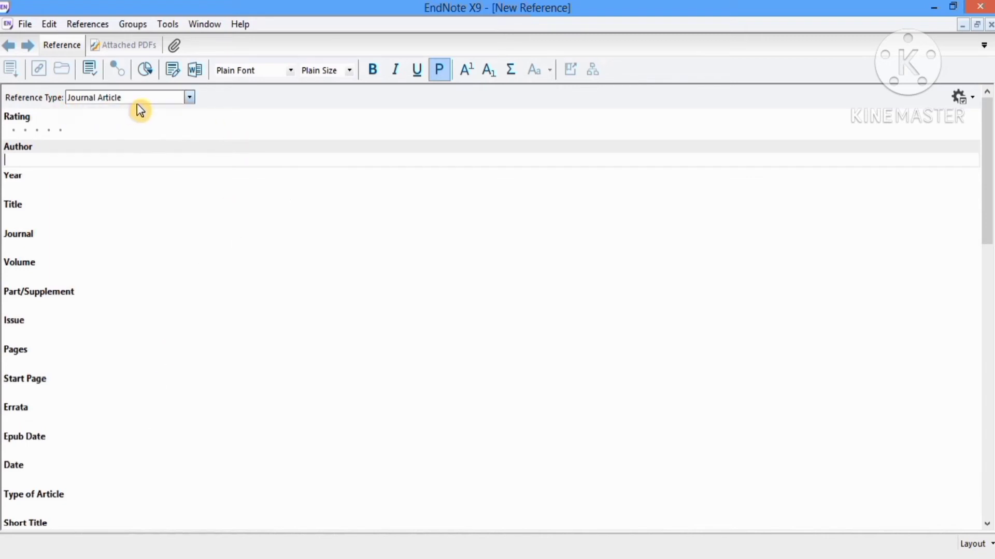
{"action": "left_click", "coordinate": [188, 97]}
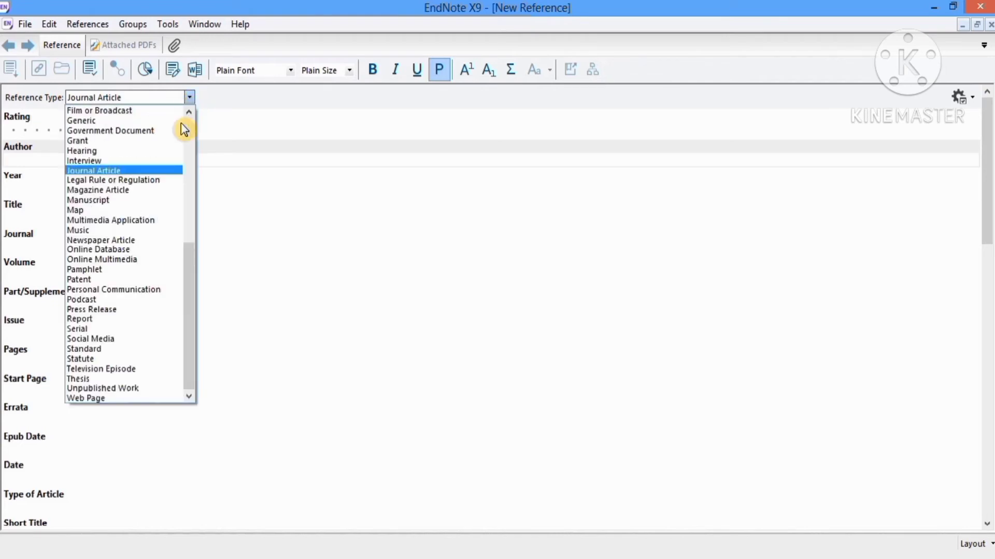
{"action": "left_click", "coordinate": [159, 171]}
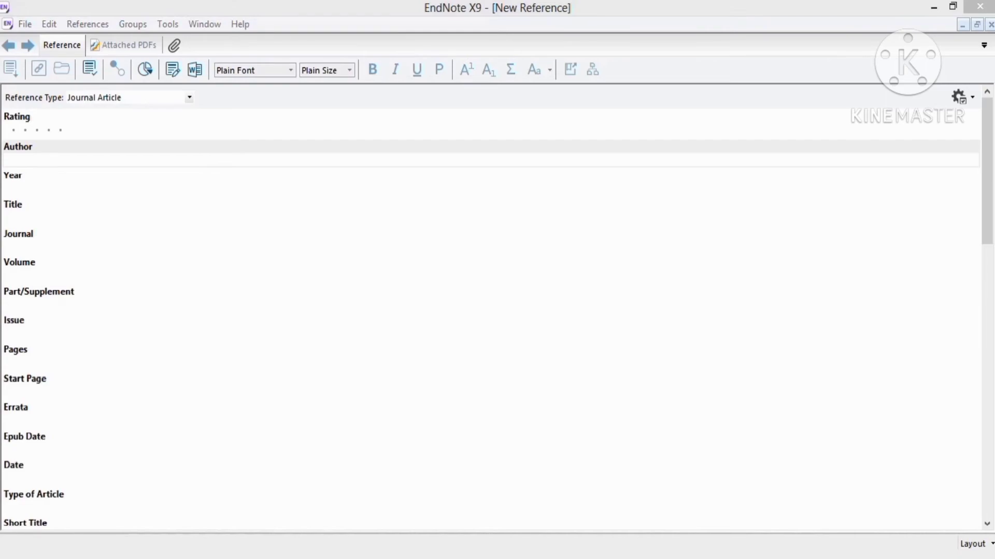
Copy the first author's surname from the PDF in Foxit Reader and enter that author as surname, first name in the EndNote reference.
{"action": "left_click", "coordinate": [135, 556]}
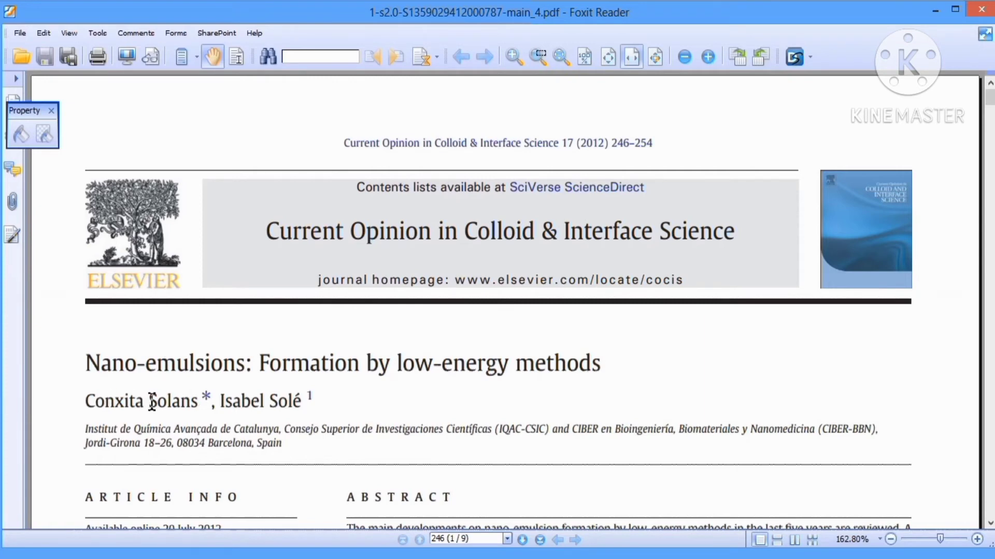
{"action": "left_click_drag", "start_coordinate": [154, 400], "coordinate": [197, 400]}
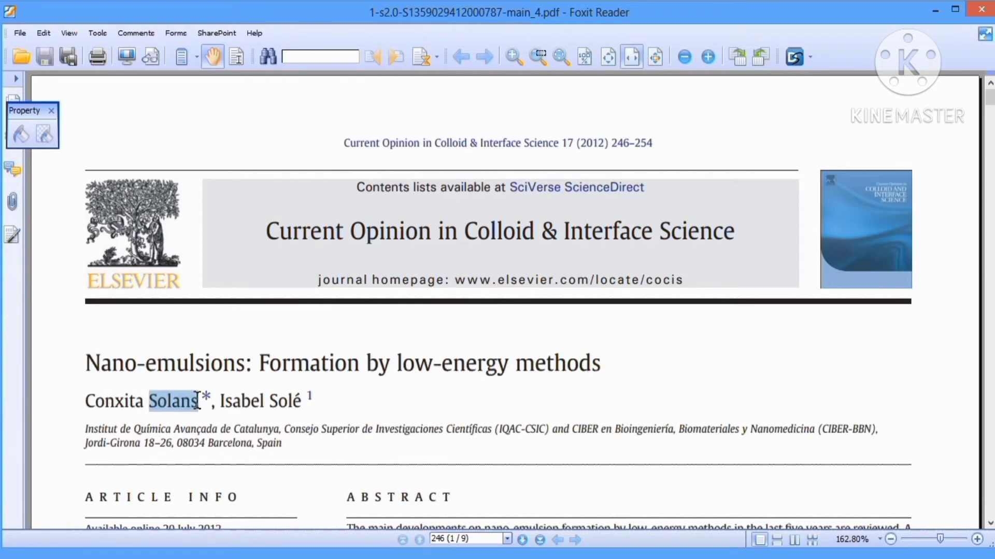
{"action": "right_click", "coordinate": [179, 399]}
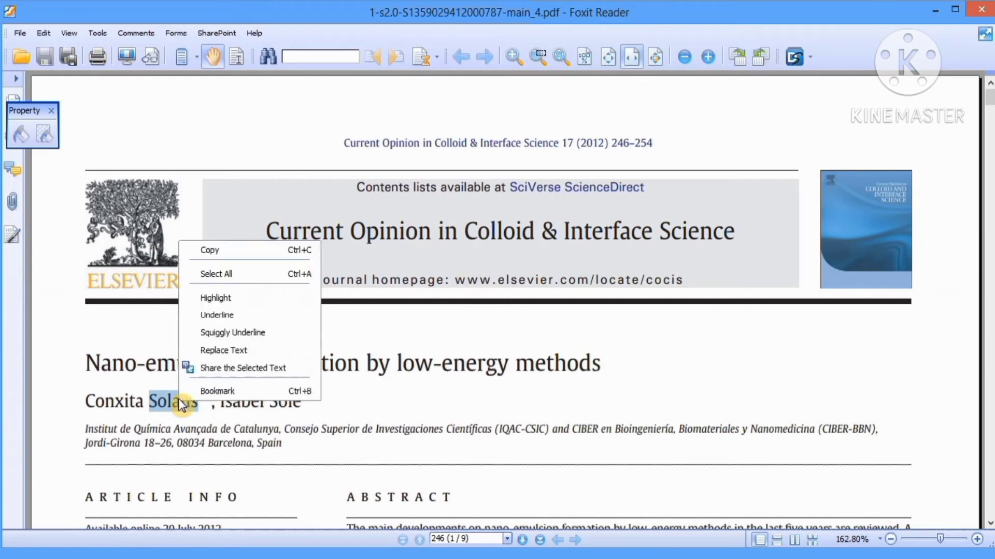
{"action": "left_click", "coordinate": [227, 249]}
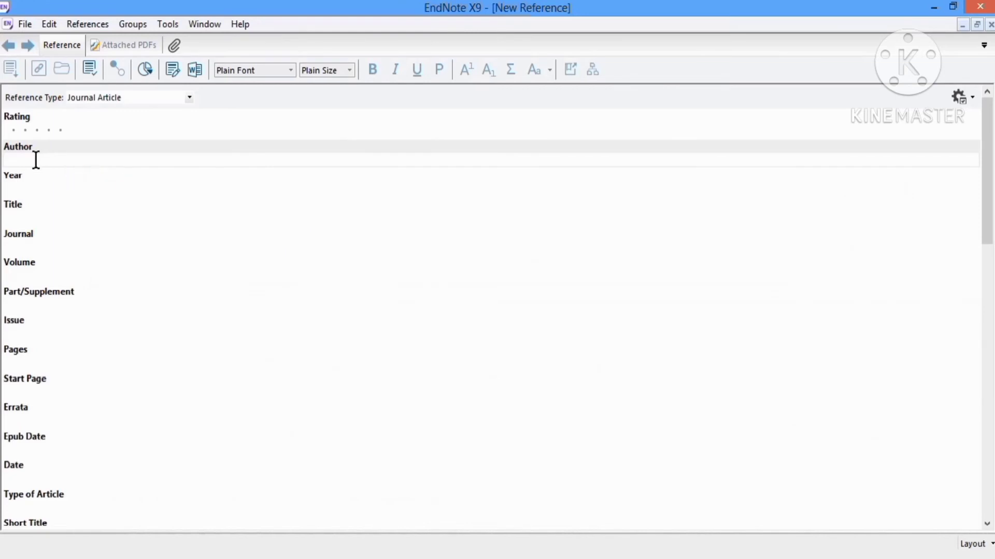
{"action": "left_click", "coordinate": [36, 160]}
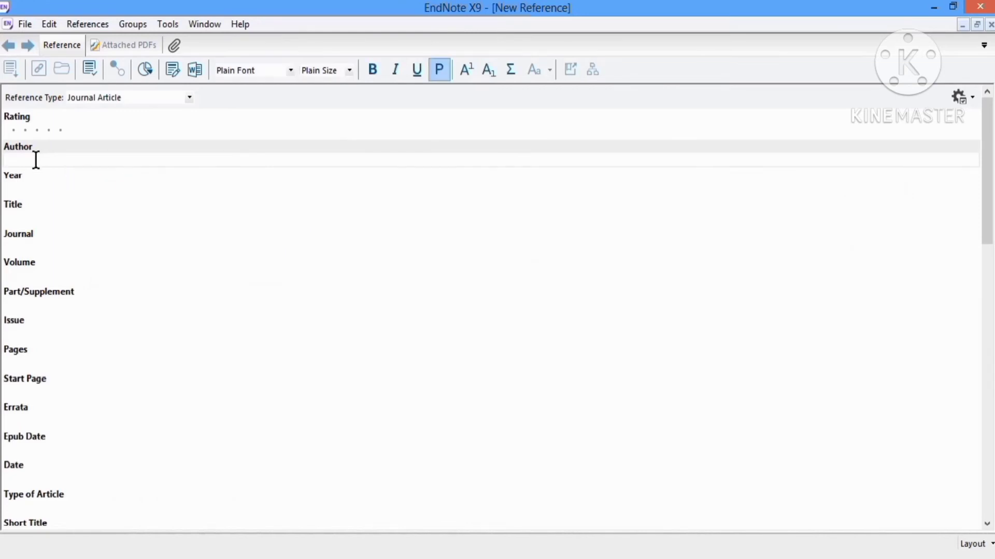
{"action": "type", "text": "Solans, Conxita"}
{"action": "left_click", "coordinate": [78, 162]}
{"action": "key", "text": "Return"}
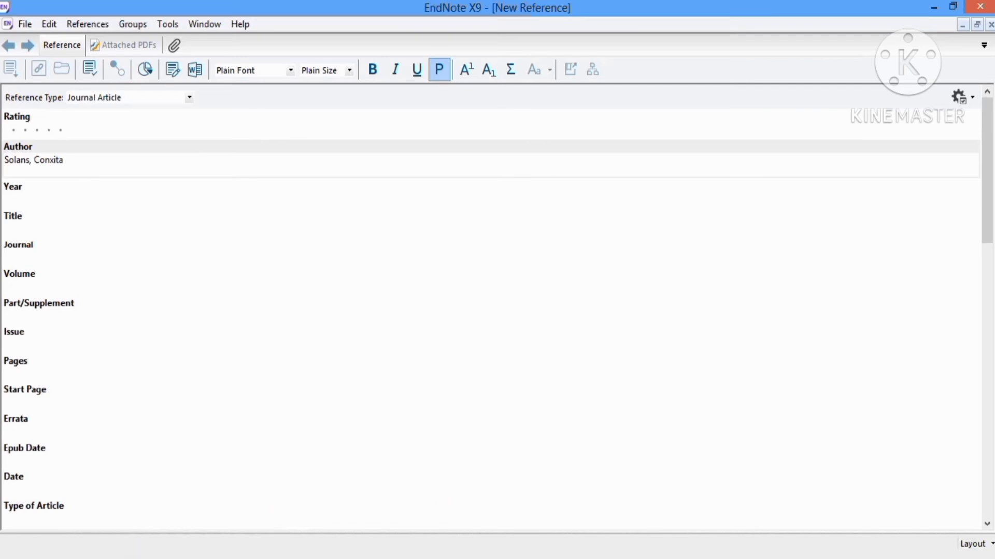
Copy the second author's surname from the PDF in Foxit Reader and add that author on a new line of the EndNote author field.
{"action": "left_click", "coordinate": [132, 558]}
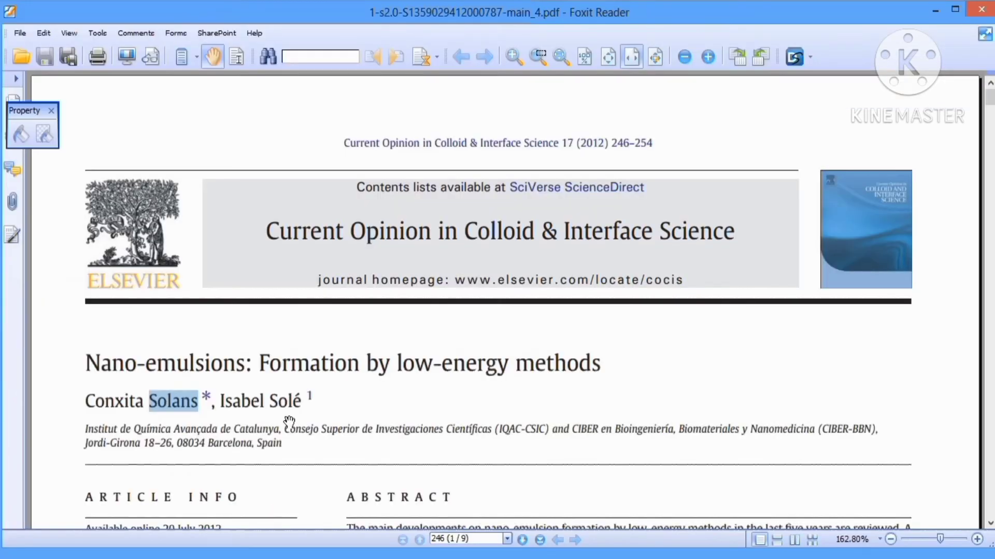
{"action": "left_click_drag", "start_coordinate": [270, 402], "coordinate": [305, 402]}
{"action": "right_click", "coordinate": [289, 401]}
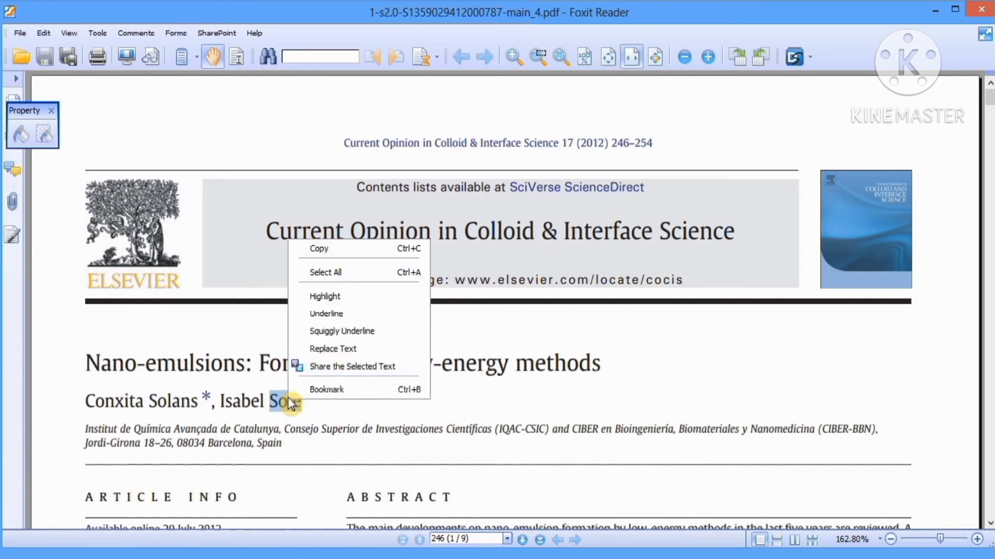
{"action": "left_click", "coordinate": [311, 251]}
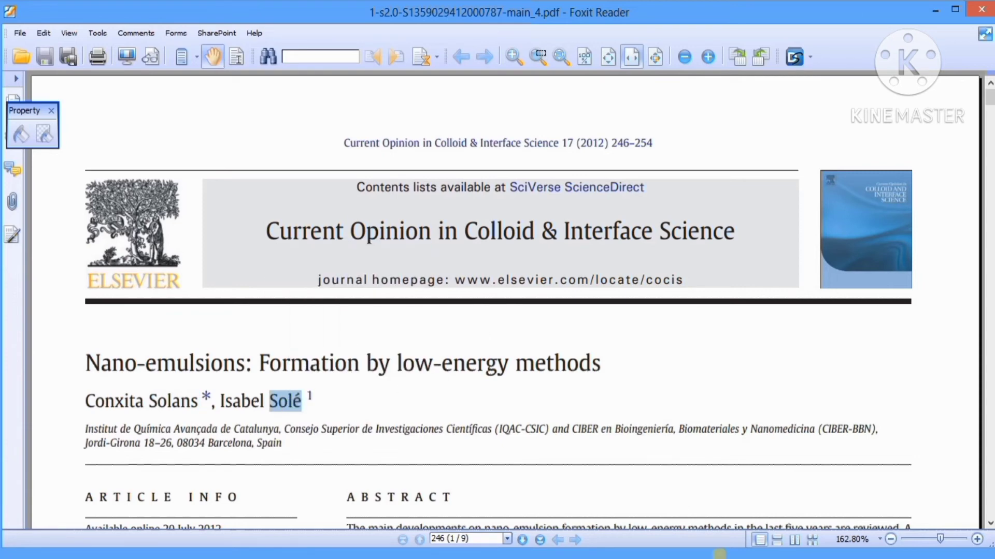
{"action": "key", "text": "alt+Tab"}
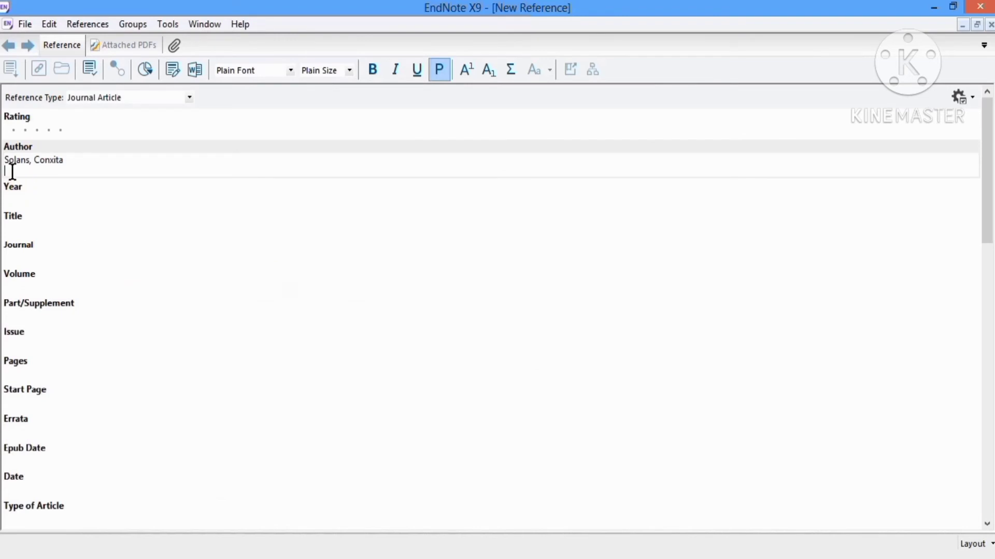
{"action": "key", "text": "ctrl+v"}
{"action": "left_click", "coordinate": [51, 170]}
Check the publication year in the PDF and set the new reference's year to 2012.
{"action": "key", "text": "alt+Tab"}
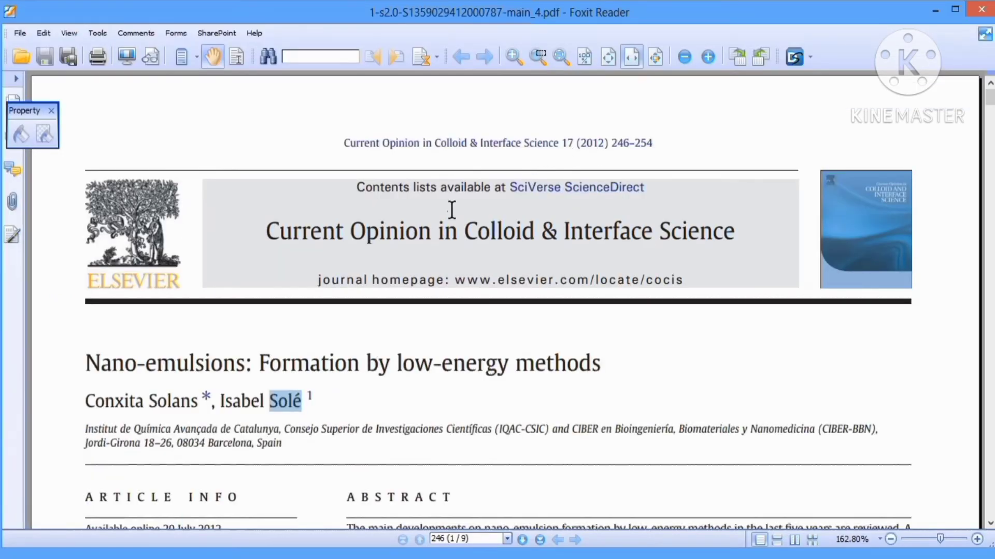
{"action": "key", "text": "alt+Tab"}
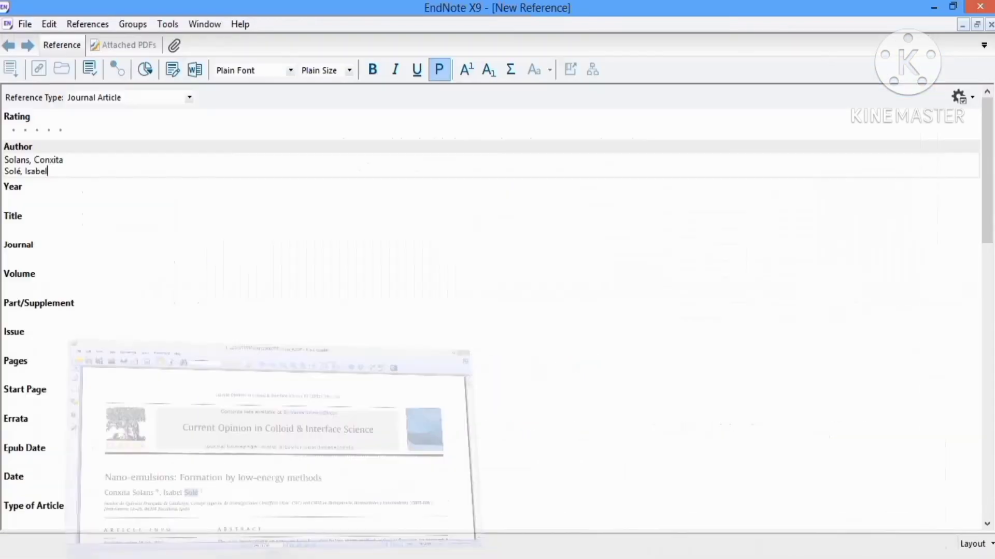
{"action": "left_click", "coordinate": [17, 199]}
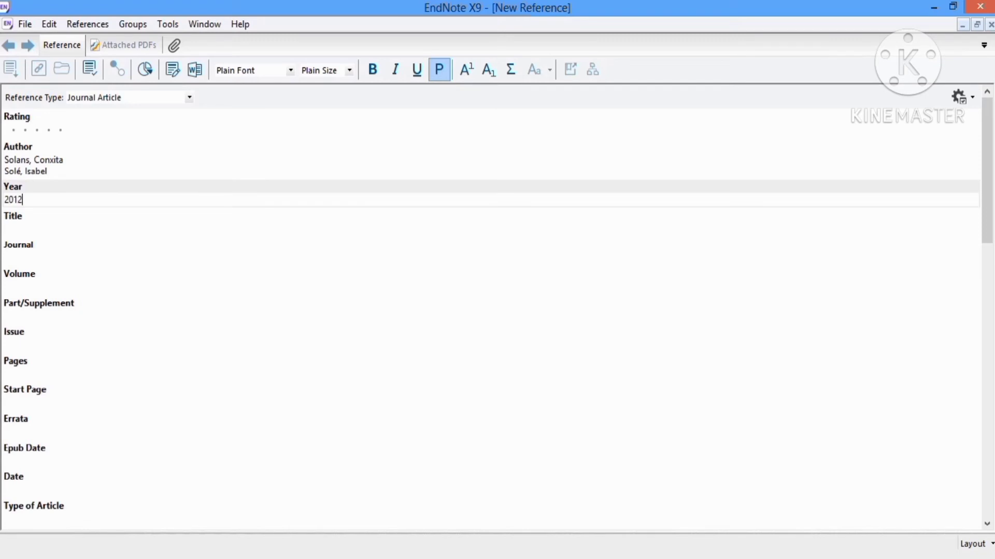
Copy the article title "Nano-emulsions: Formation by low-energy methods" from the PDF in Foxit Reader into the EndNote reference's Title field.
{"action": "key", "text": "alt+Tab"}
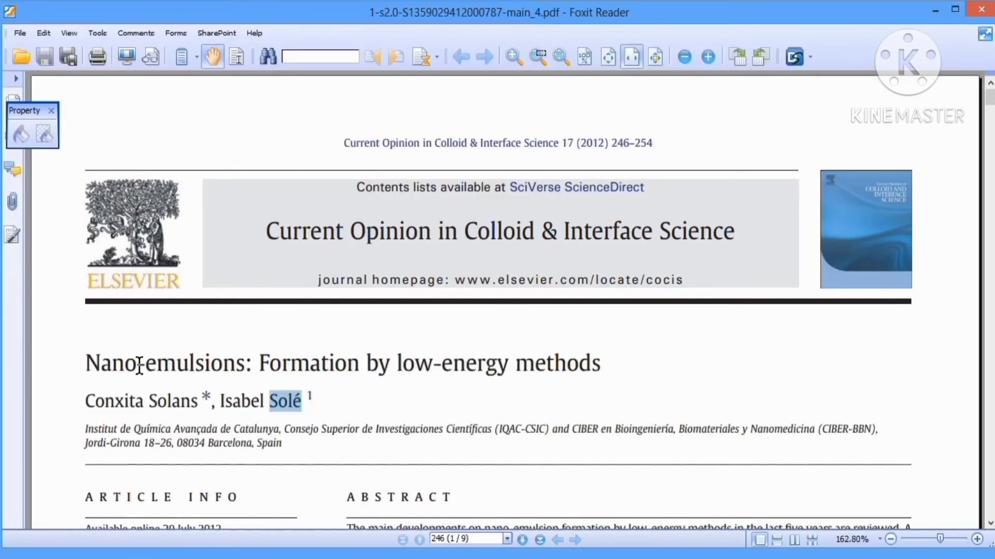
{"action": "left_click_drag", "start_coordinate": [93, 365], "coordinate": [598, 363]}
{"action": "right_click", "coordinate": [563, 364]}
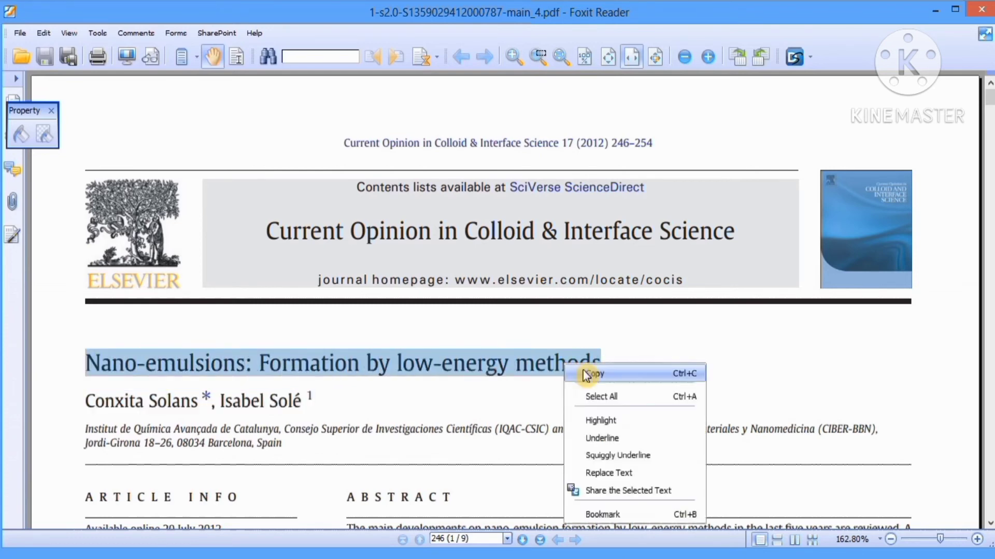
{"action": "left_click", "coordinate": [587, 374]}
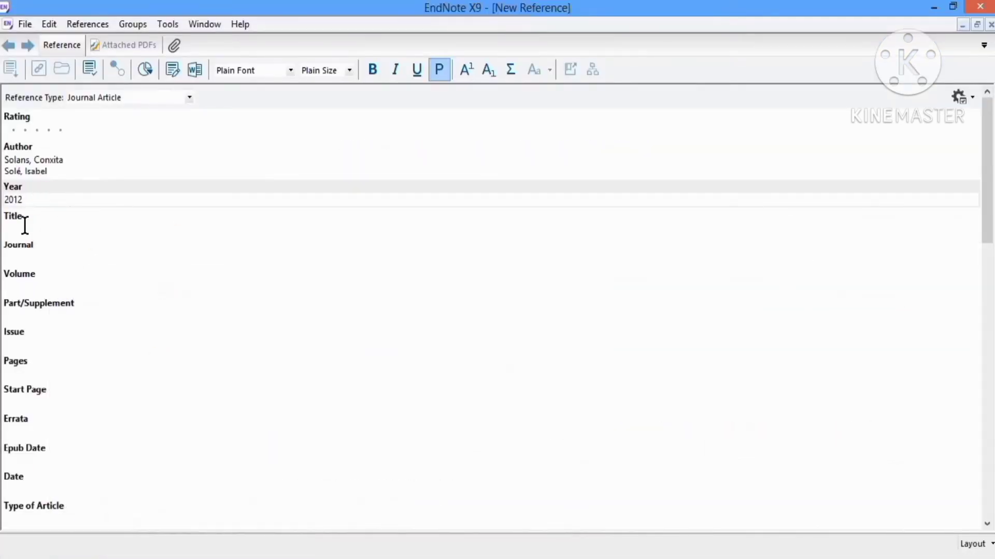
{"action": "left_click", "coordinate": [25, 225]}
{"action": "key", "text": "ctrl+v"}
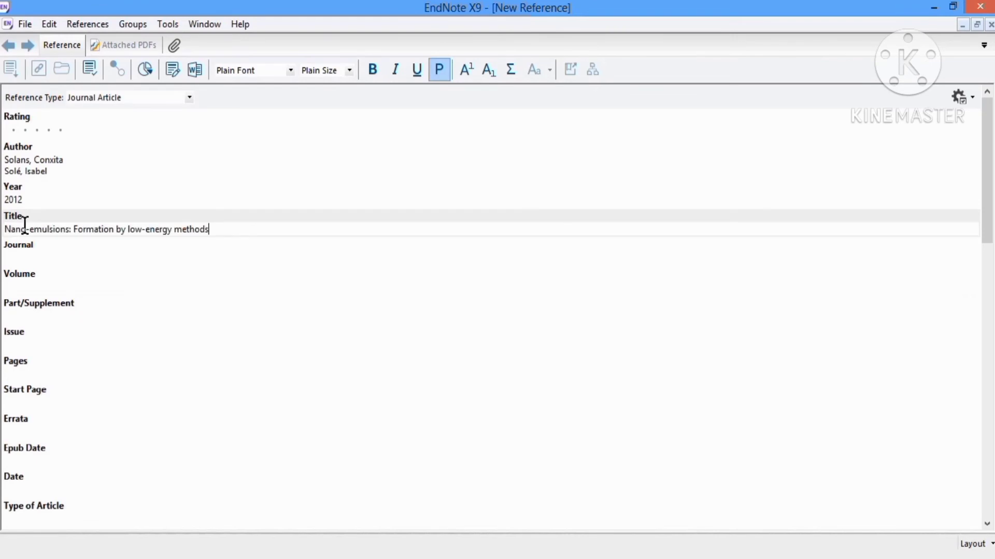
Copy the journal name "Current Opinion in Colloid & Interface Science" from the PDF header into the EndNote reference's Journal field.
{"action": "key", "text": "alt+Tab"}
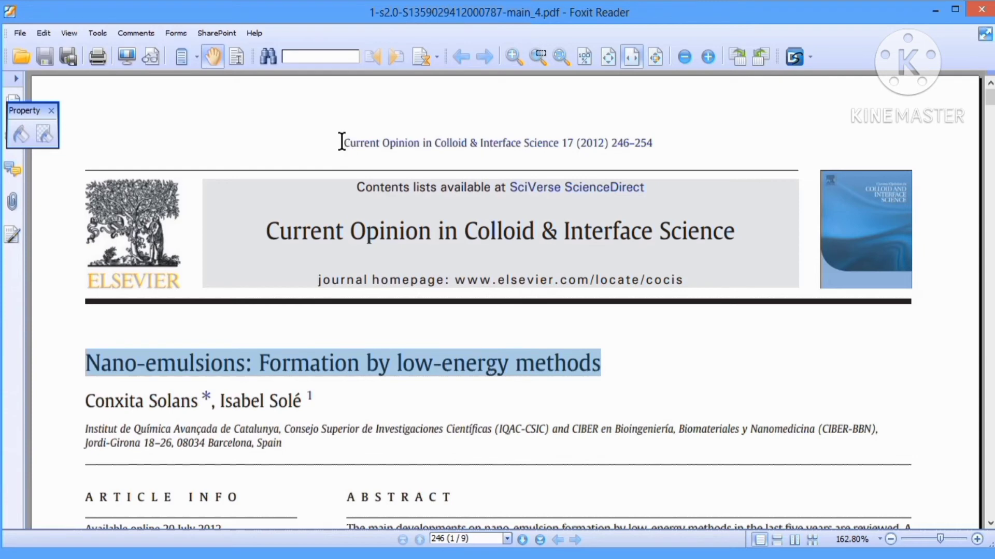
{"action": "left_click_drag", "start_coordinate": [342, 141], "coordinate": [558, 143]}
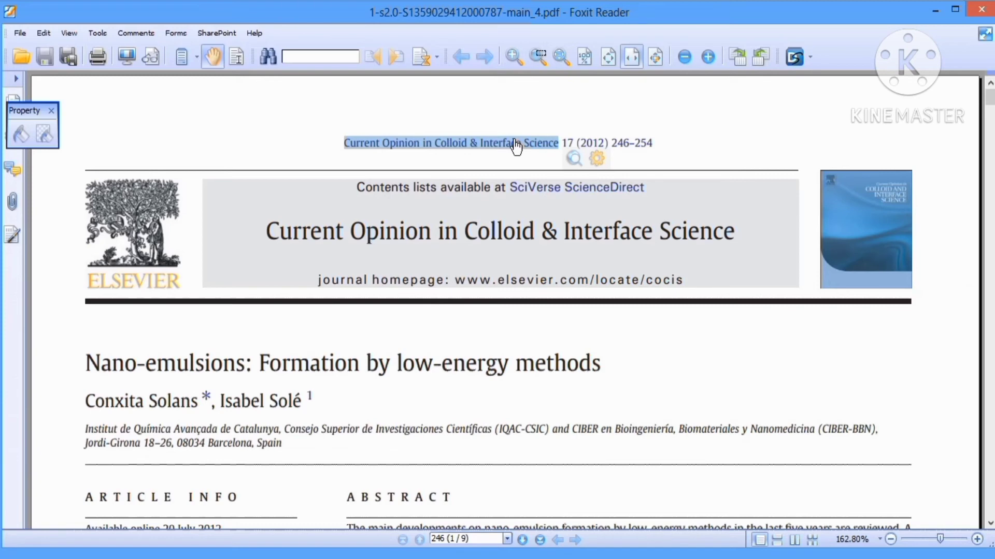
{"action": "left_click", "coordinate": [490, 166]}
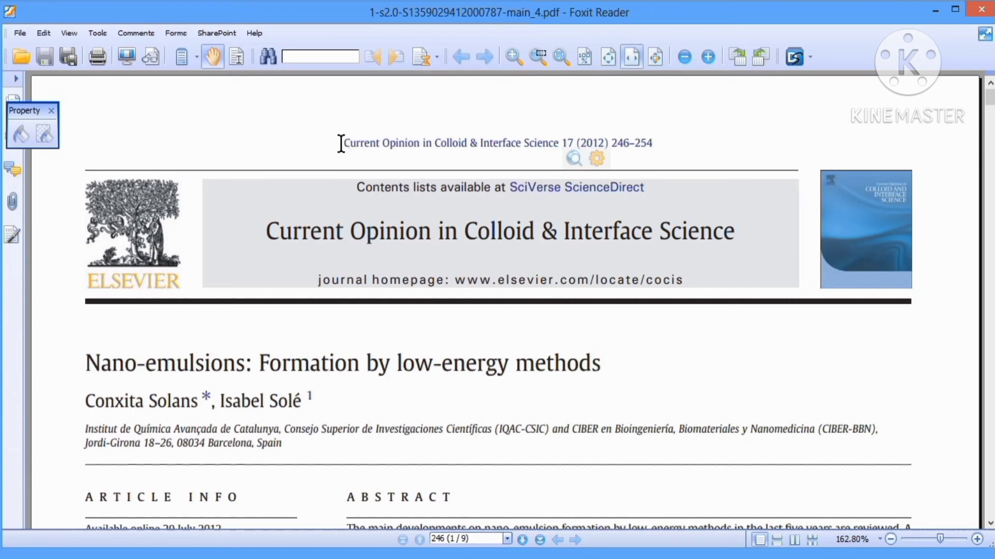
{"action": "left_click_drag", "start_coordinate": [341, 144], "coordinate": [560, 143]}
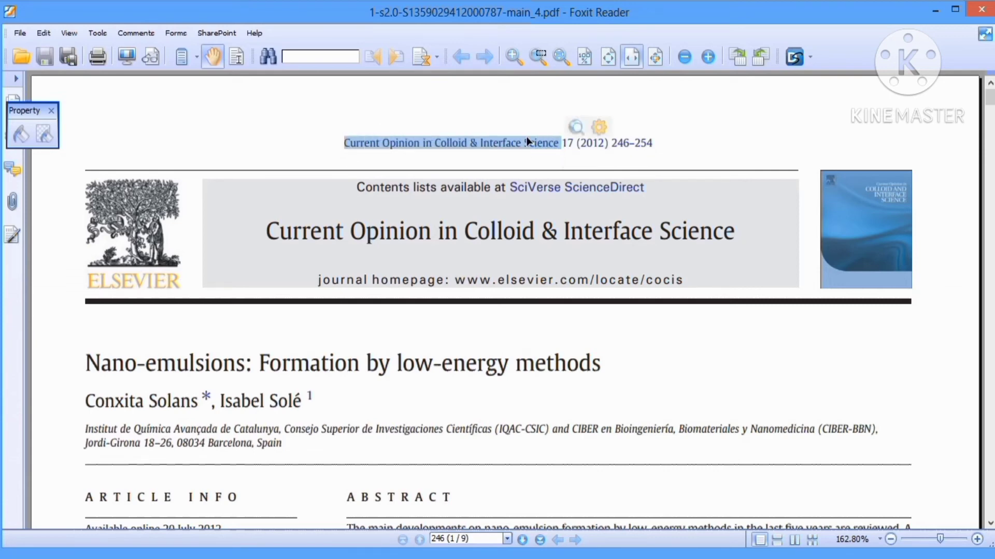
{"action": "right_click", "coordinate": [527, 139]}
{"action": "left_click", "coordinate": [549, 147]}
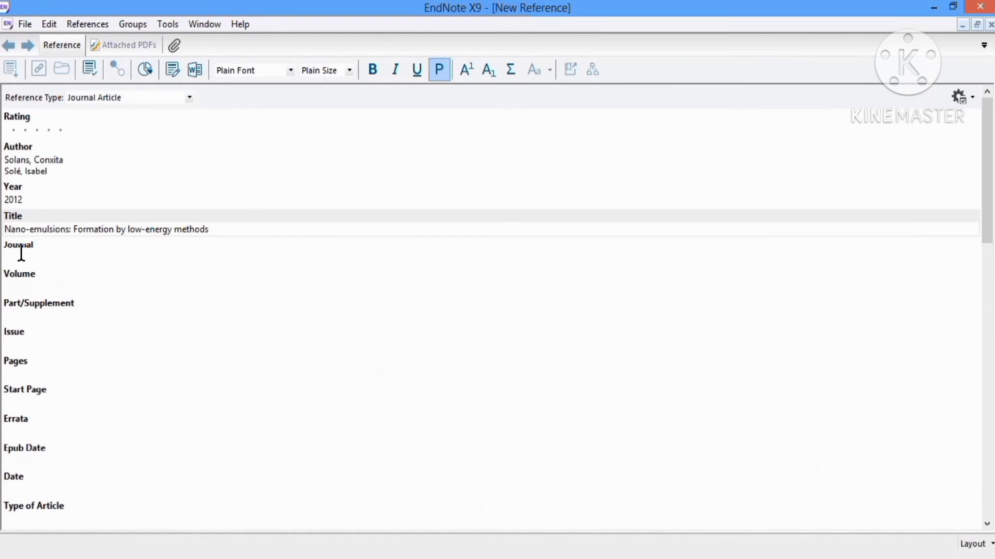
{"action": "left_click", "coordinate": [21, 257]}
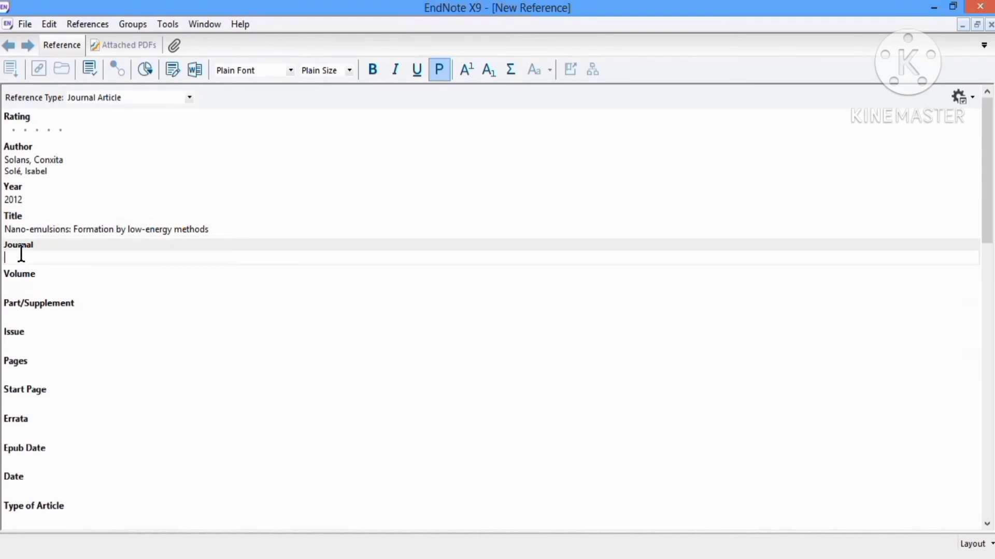
{"action": "key", "text": "ctrl+v"}
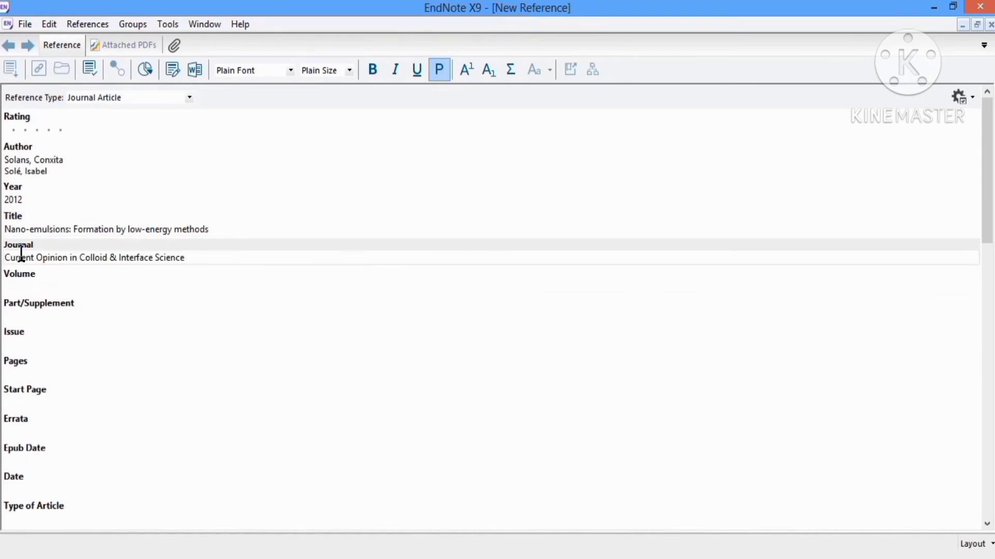
Set the reference's volume to 17 and its pages to 246-254, checking them against the PDF header.
{"action": "left_click", "coordinate": [22, 286]}
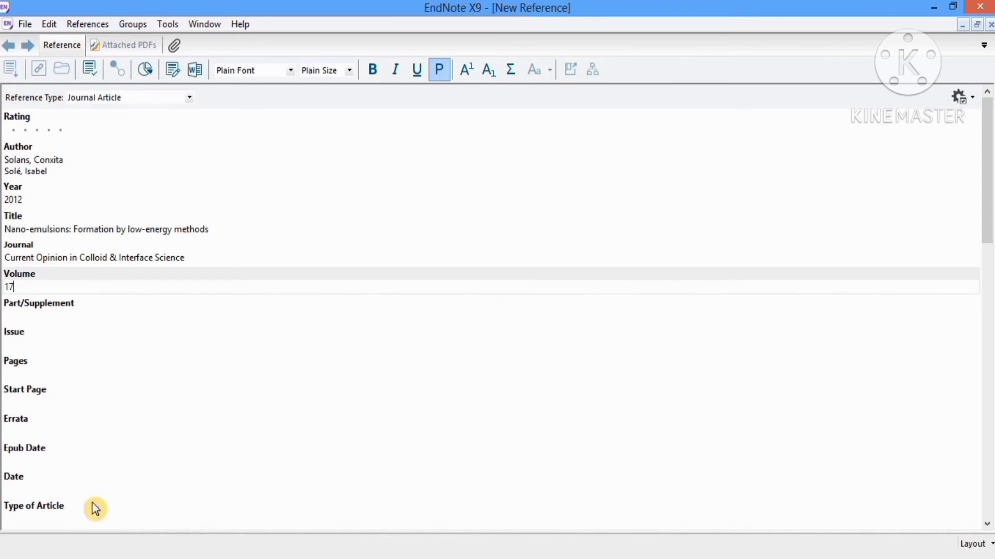
{"action": "left_click", "coordinate": [118, 558]}
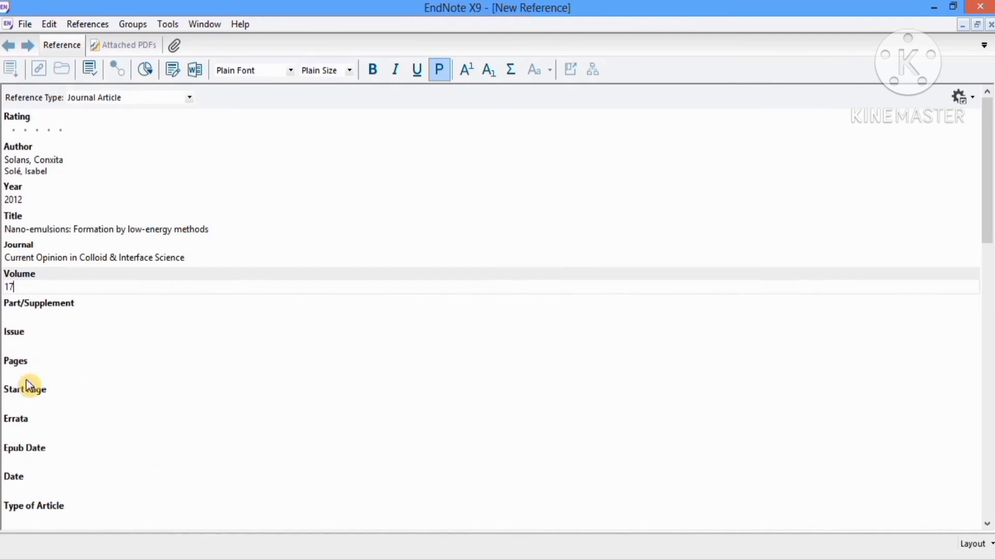
{"action": "left_click", "coordinate": [22, 373]}
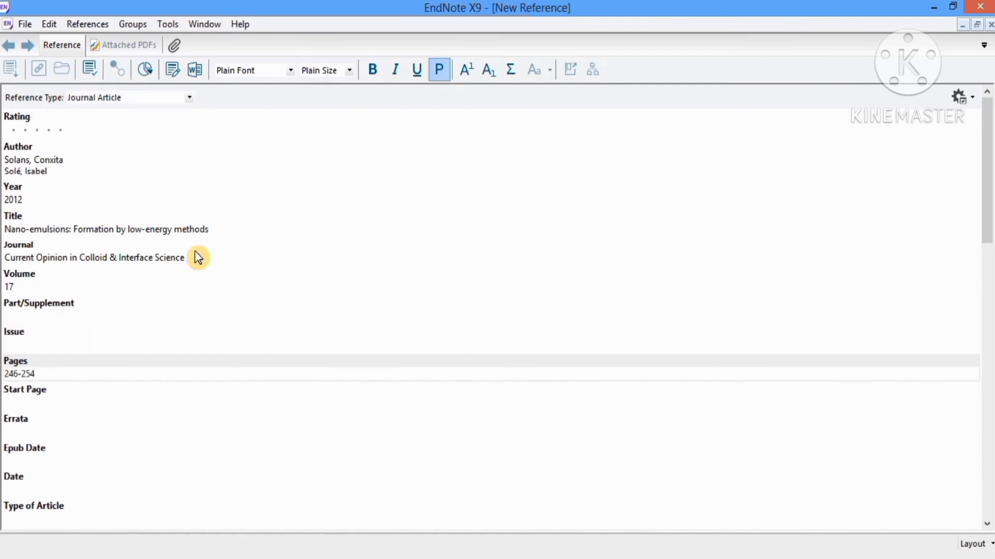
Save the manually entered reference and close it to return to the library list.
{"action": "left_click", "coordinate": [26, 25]}
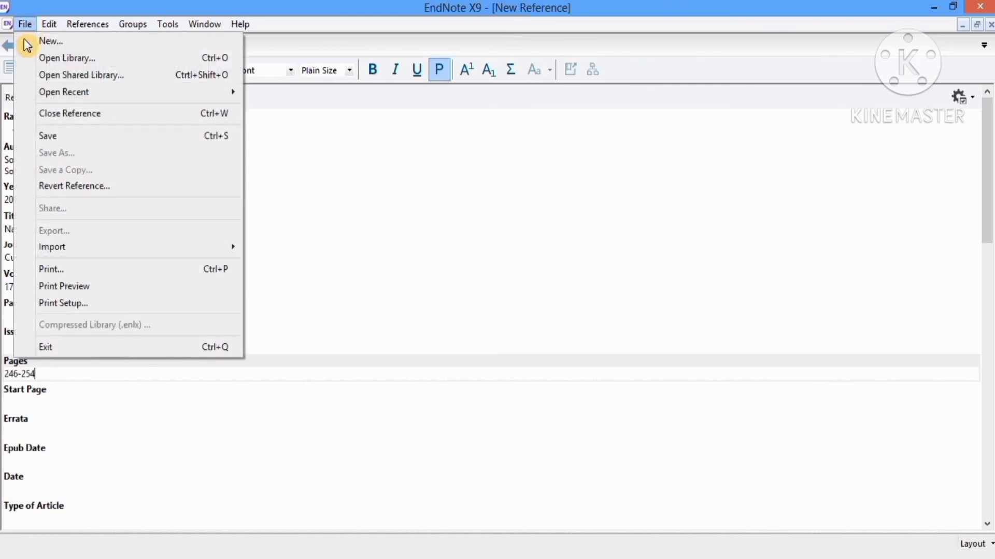
{"action": "left_click", "coordinate": [63, 137]}
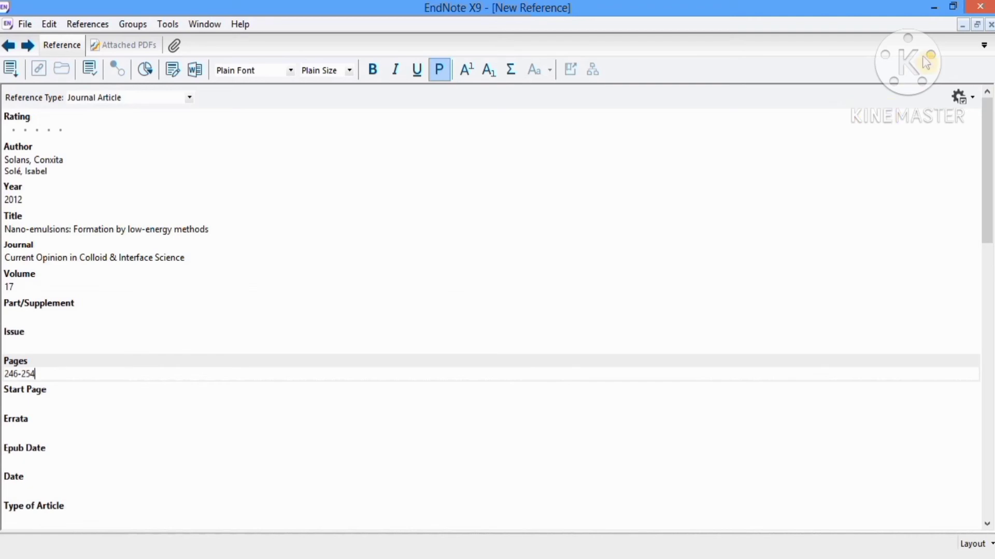
{"action": "left_click", "coordinate": [990, 25]}
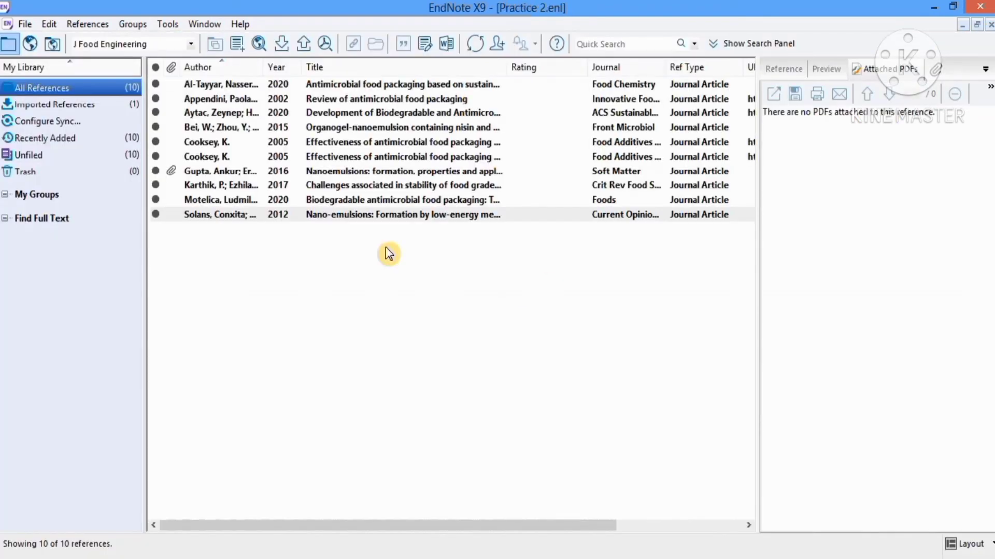
Check the formatted citation preview and the field details of the 2012 nano-emulsions reference.
{"action": "left_click", "coordinate": [373, 215]}
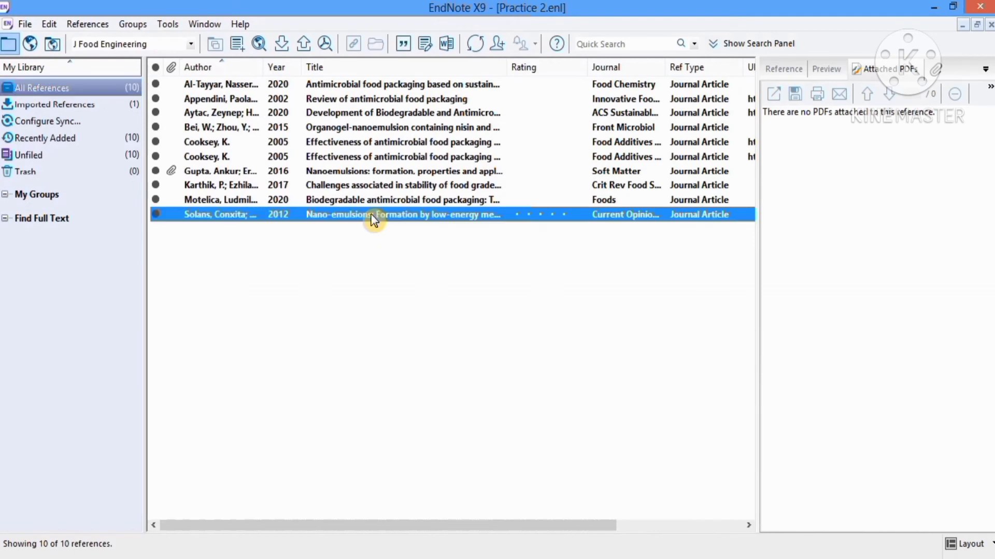
{"action": "left_click", "coordinate": [827, 70]}
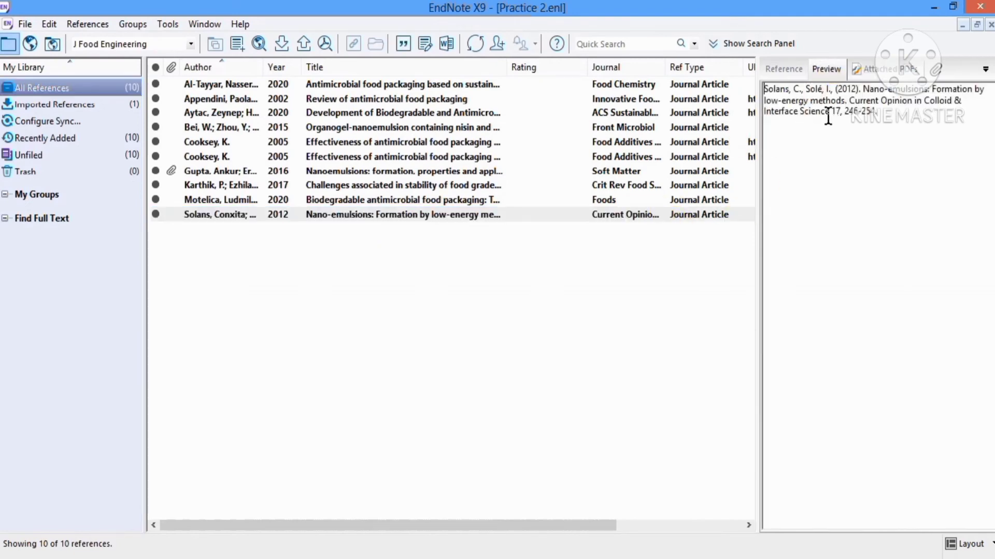
{"action": "left_click", "coordinate": [790, 70]}
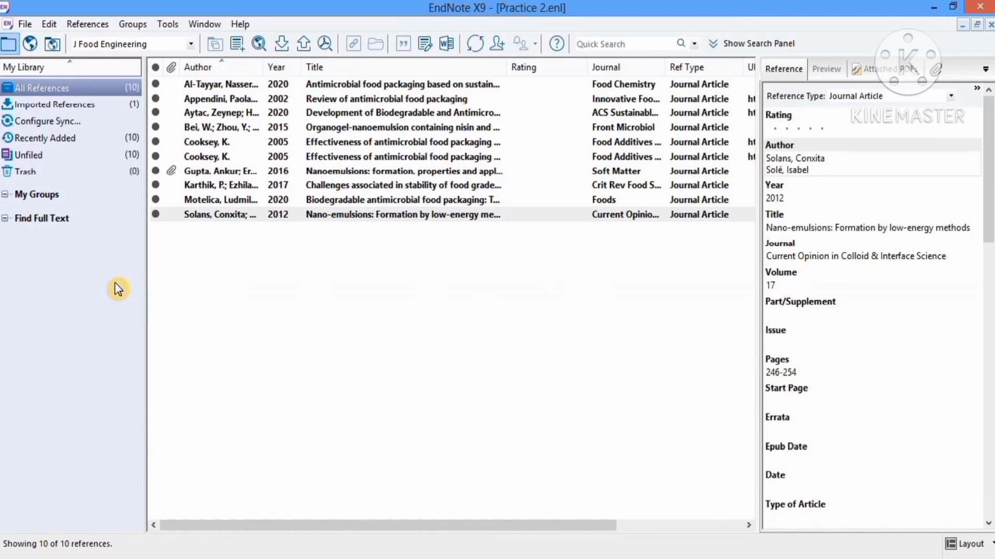
Switch the library to online search mode with PubMed (NLM) and remove the Author criterion, leaving Year and Title.
{"action": "left_click", "coordinate": [30, 44]}
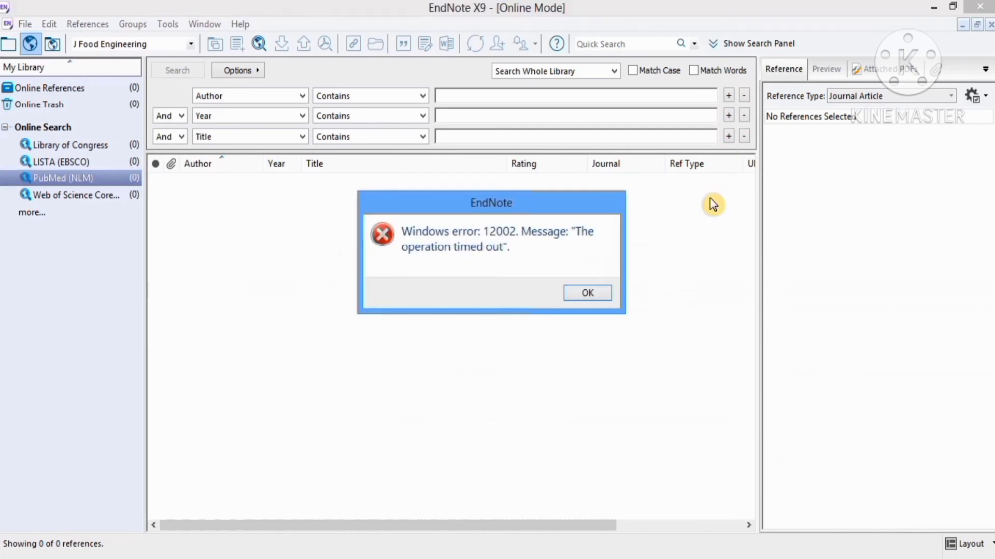
{"action": "left_click", "coordinate": [601, 292]}
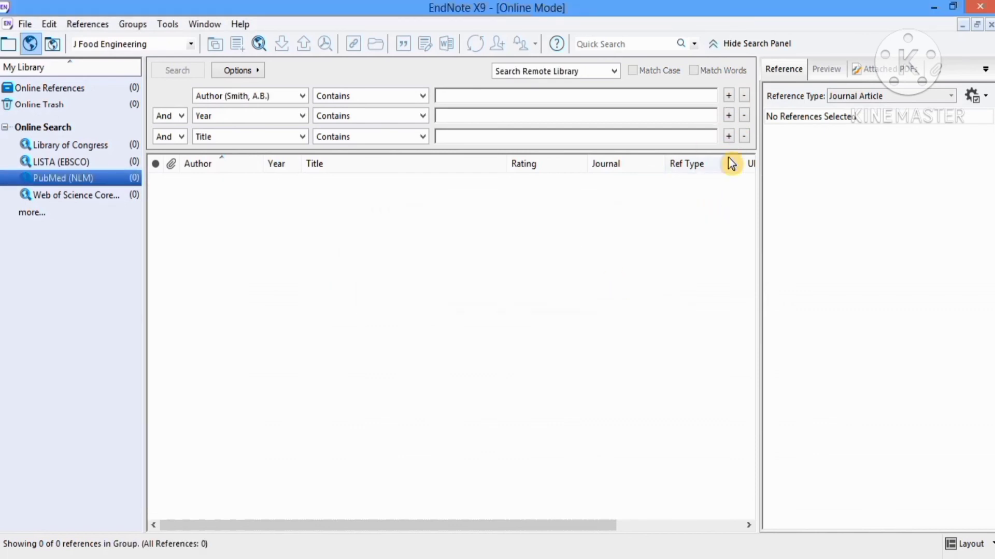
{"action": "left_click", "coordinate": [746, 96]}
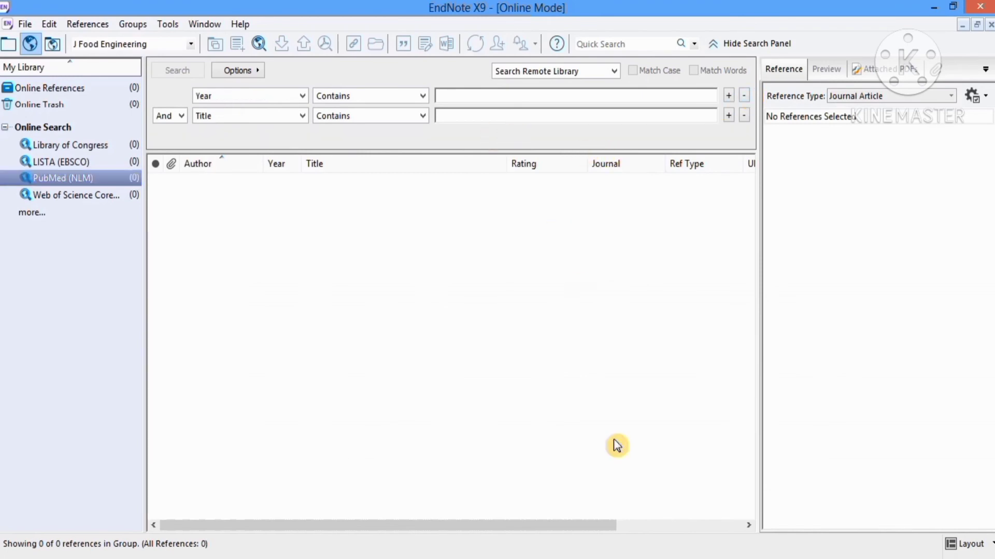
Copy the title "Edible Coatings Containing Oregano Essential Oil Nanoemulsion for Improving Postharvest Quality and Shelf Life of Tomatoes" from the Word document.
{"action": "left_click", "coordinate": [713, 558]}
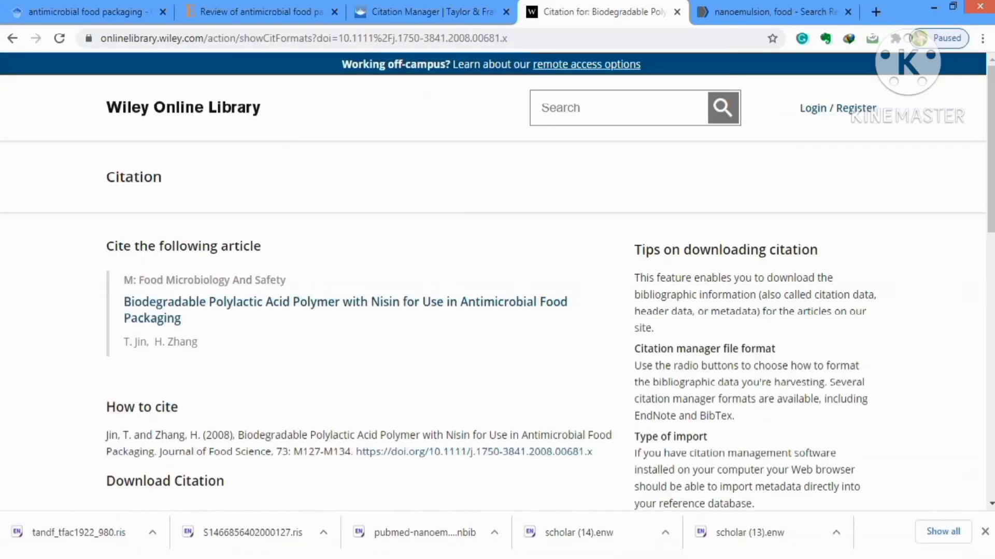
{"action": "key", "text": "alt+Tab"}
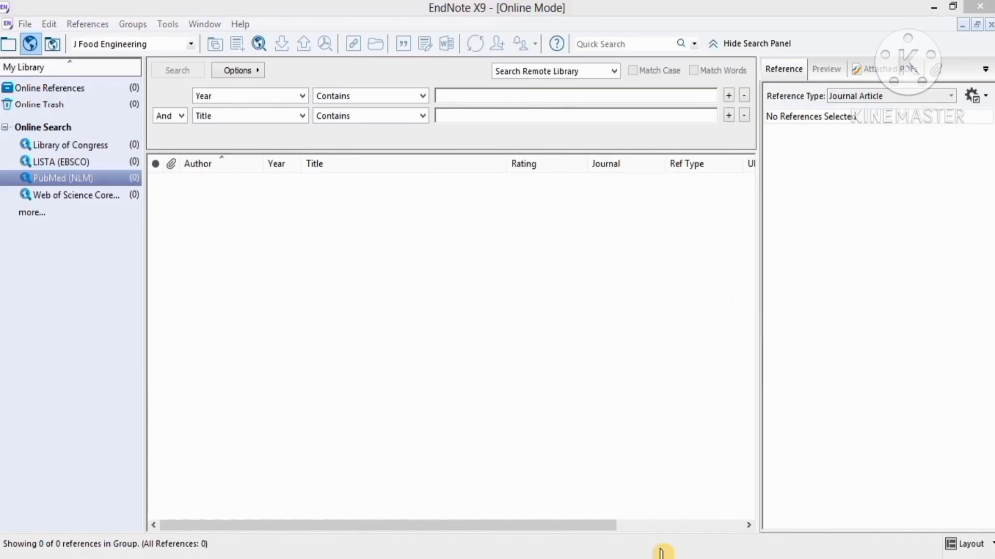
{"action": "left_click", "coordinate": [645, 461]}
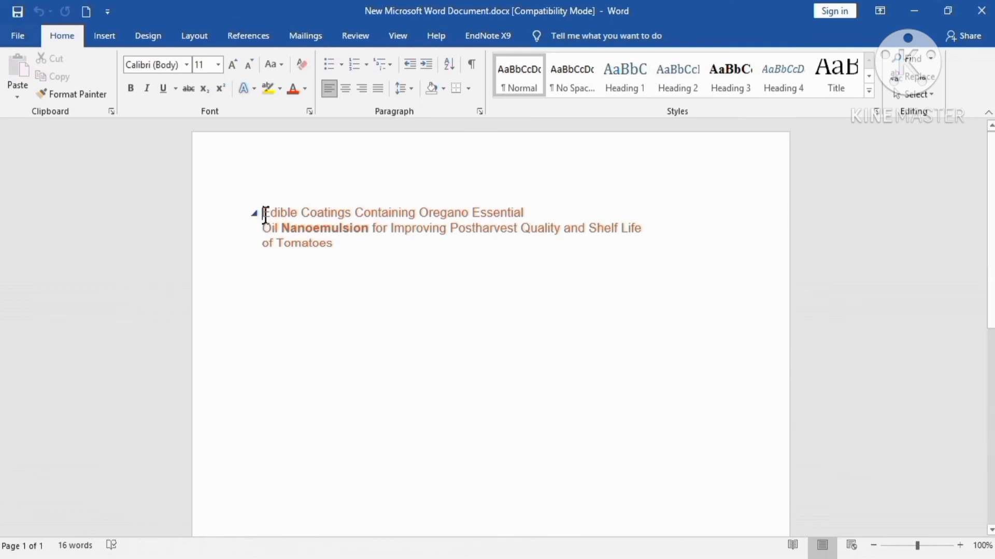
{"action": "left_click_drag", "start_coordinate": [262, 212], "coordinate": [334, 240]}
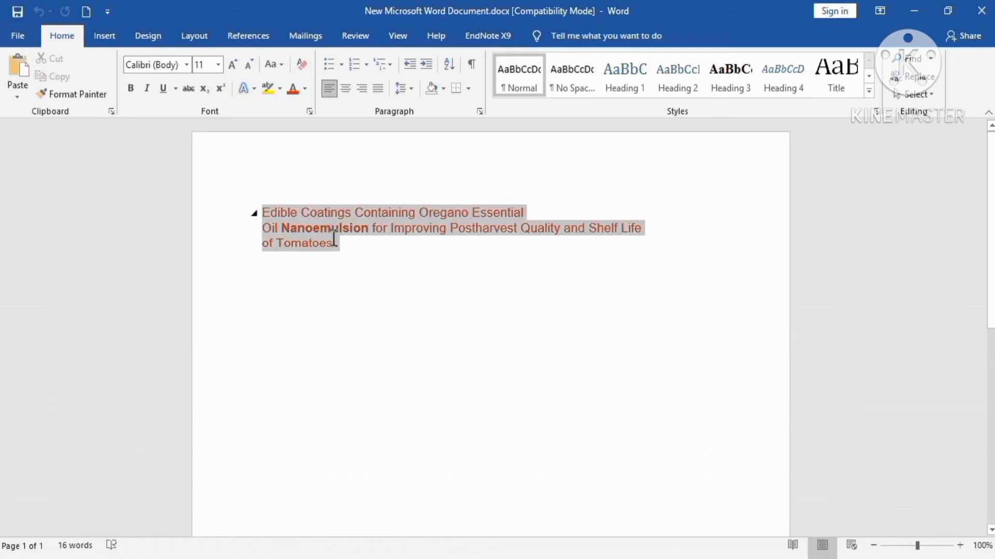
{"action": "right_click", "coordinate": [301, 224]}
{"action": "right_click", "coordinate": [304, 230]}
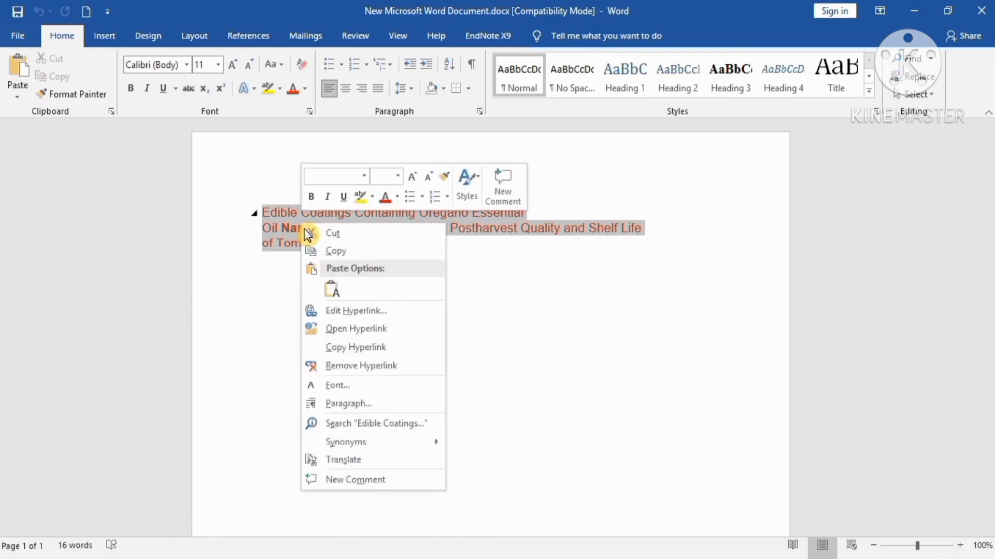
{"action": "left_click", "coordinate": [331, 253]}
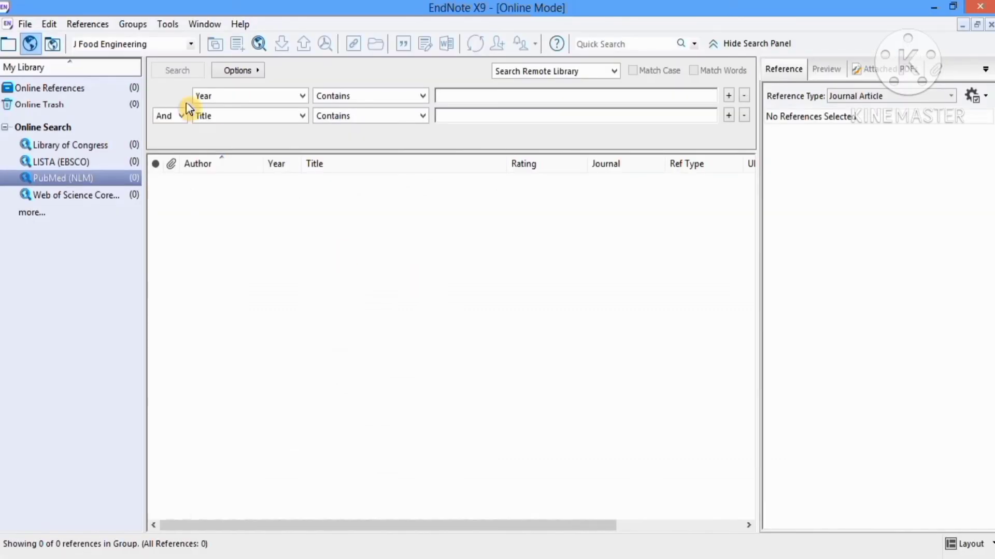
Search PubMed from EndNote for the copied article title with the year 2020 and retrieve record 1 through 1.
{"action": "left_click", "coordinate": [475, 112]}
{"action": "key", "text": "ctrl+v"}
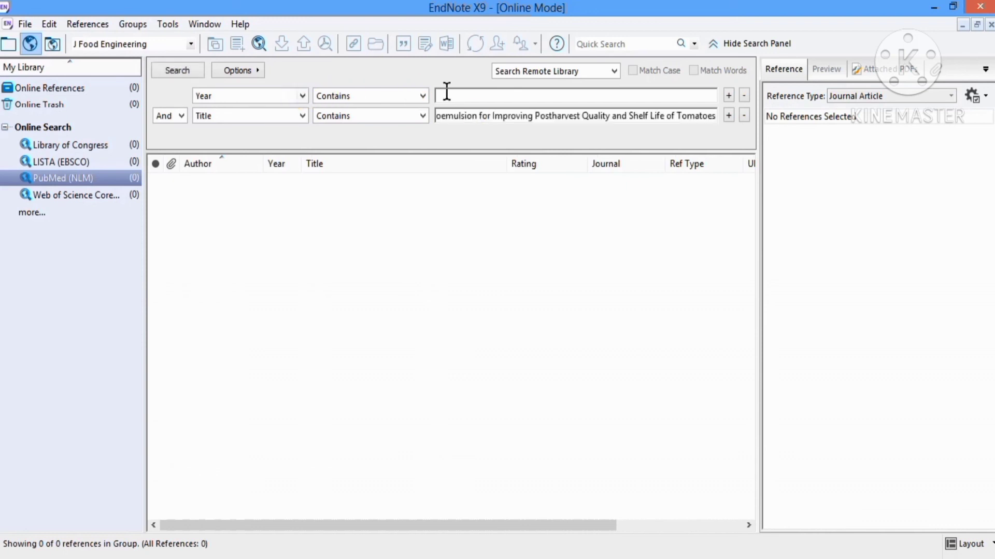
{"action": "left_click", "coordinate": [446, 91]}
{"action": "type", "text": "2020"}
{"action": "left_click", "coordinate": [176, 71]}
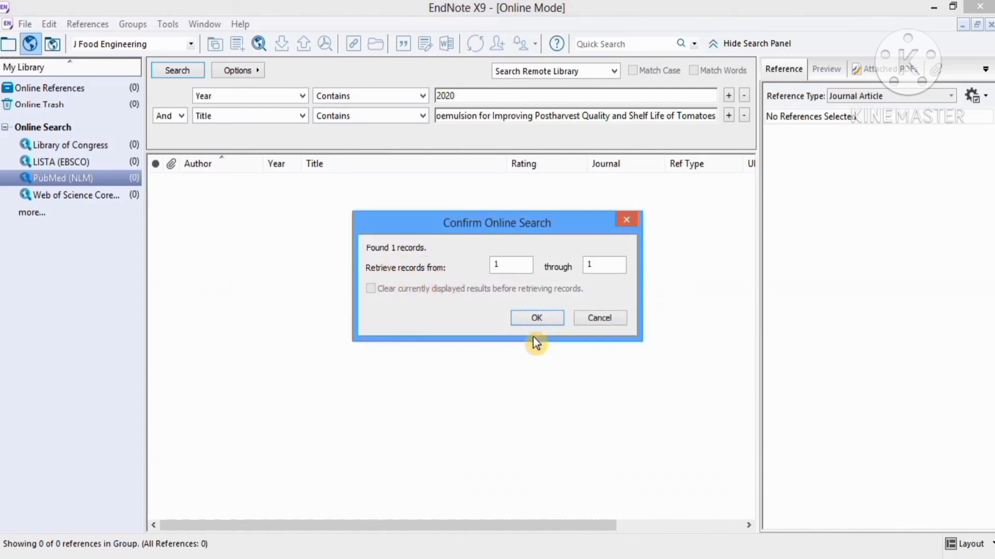
{"action": "left_click", "coordinate": [536, 318]}
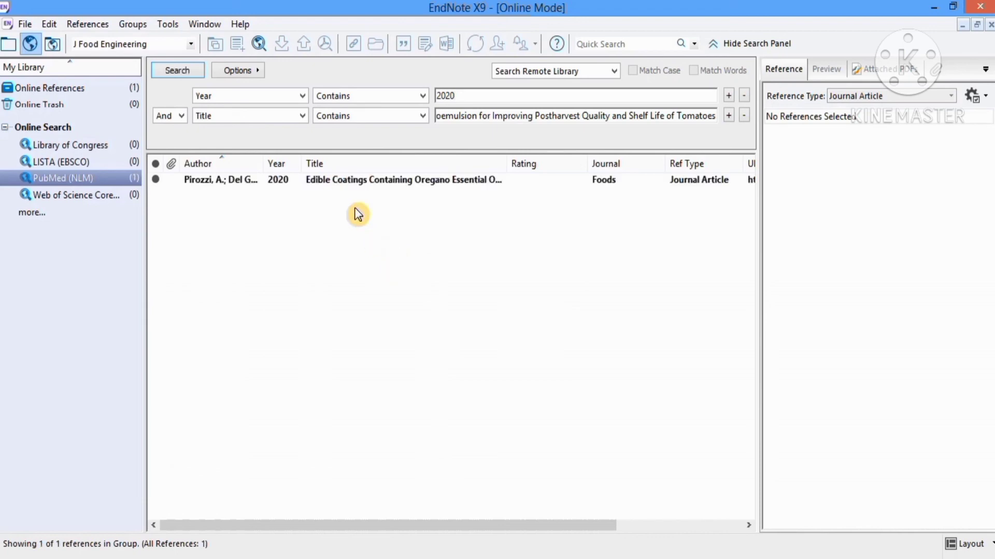
Copy the retrieved edible coatings reference to the local library and return to local library mode.
{"action": "left_click", "coordinate": [339, 184]}
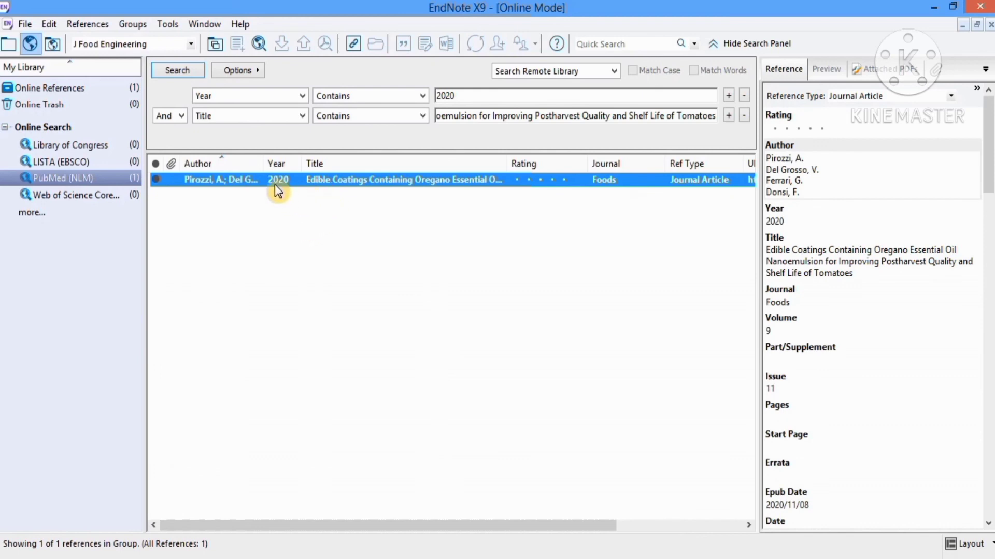
{"action": "left_click", "coordinate": [215, 46]}
{"action": "left_click", "coordinate": [8, 47]}
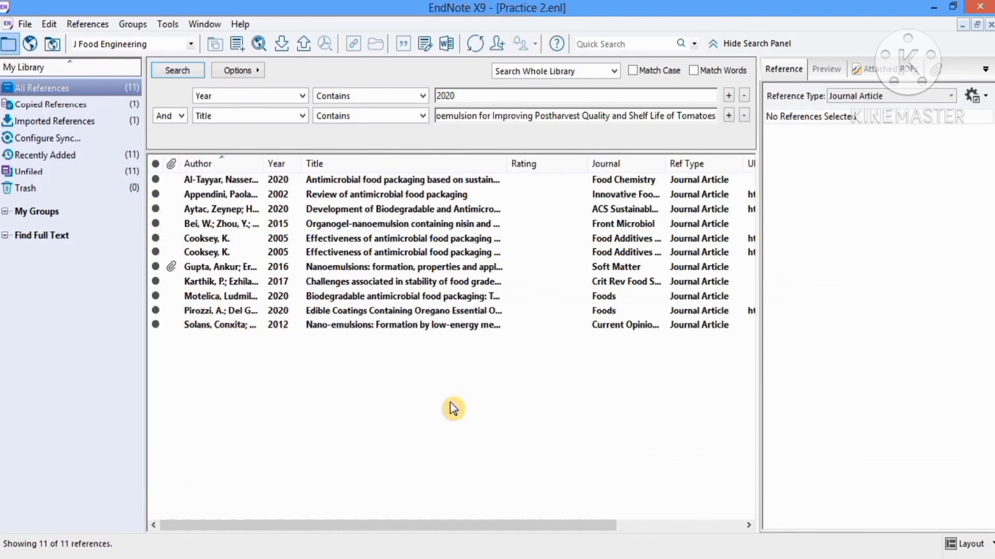
Select the edible coatings reference in the Practice 2 library to check its details.
{"action": "left_click", "coordinate": [684, 558]}
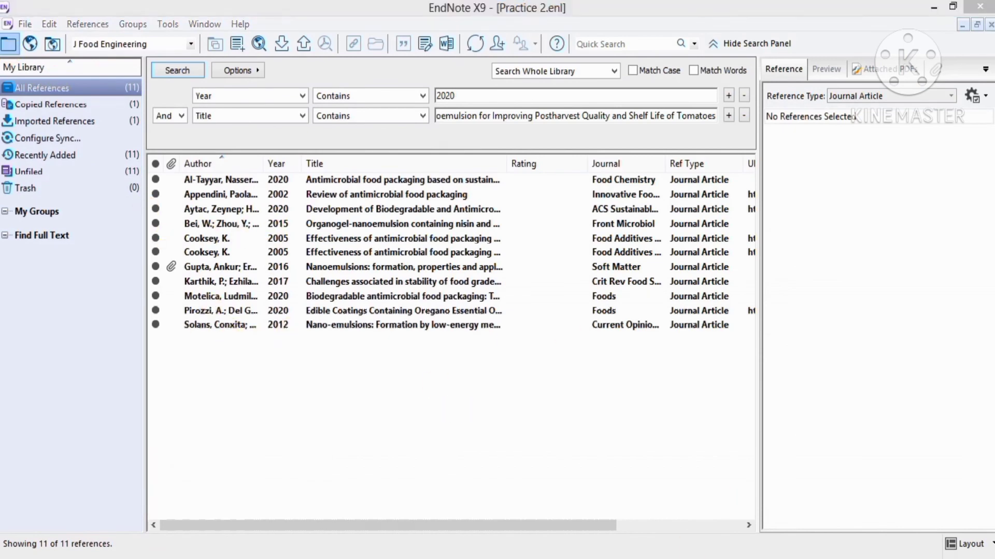
{"action": "key", "text": "ctrl+a"}
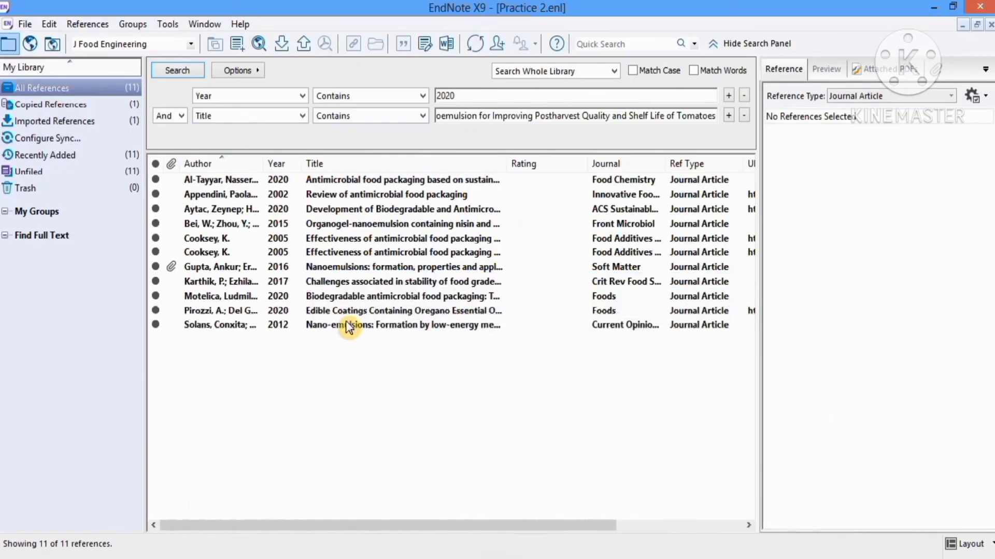
{"action": "left_click", "coordinate": [363, 310]}
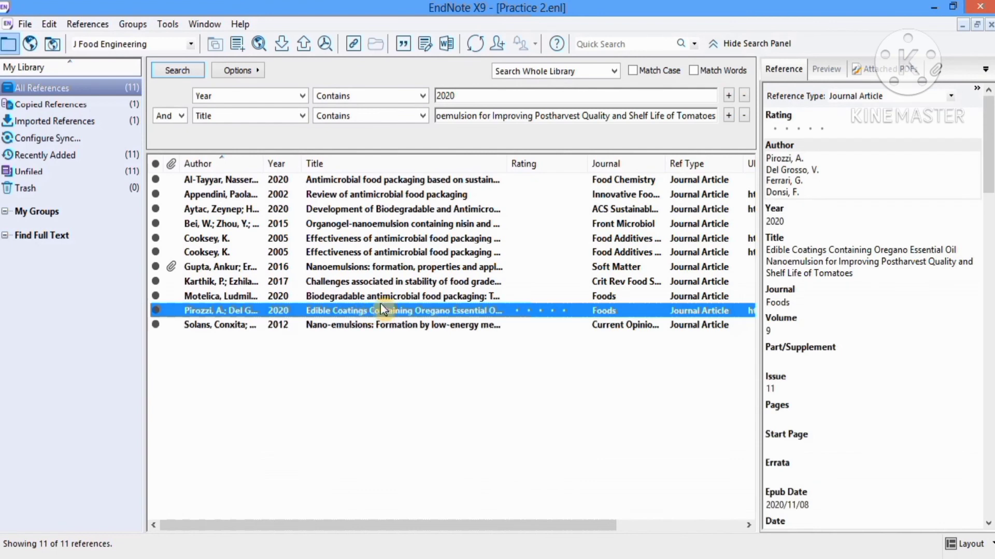